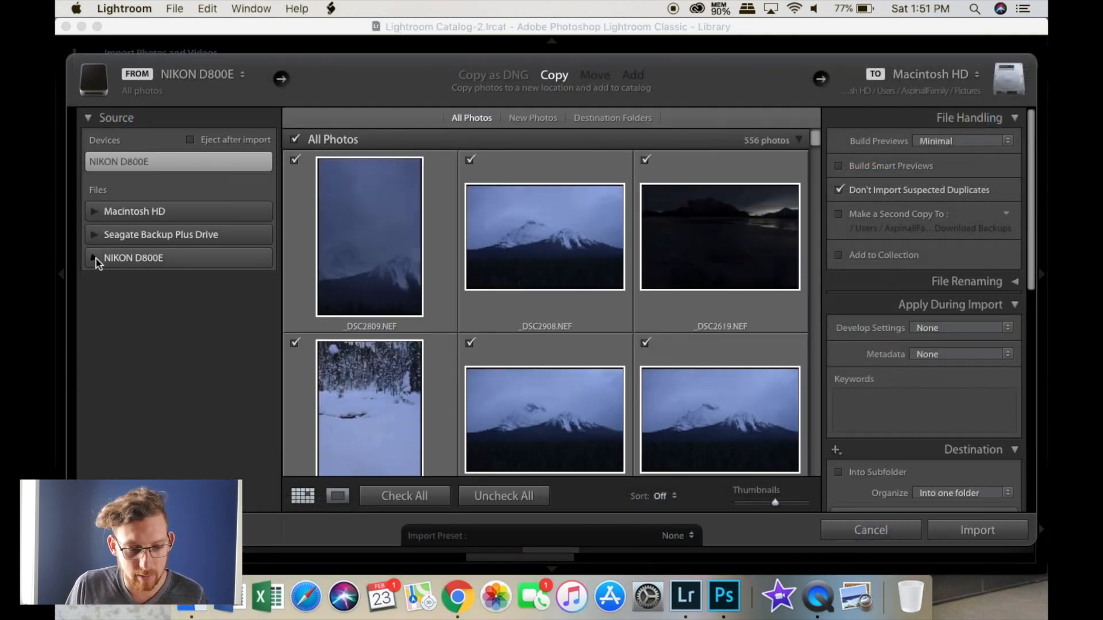
Set the import source to the 104D800E folder inside DCIM on the NIKON D800E.
{"action": "left_click", "coordinate": [95, 258]}
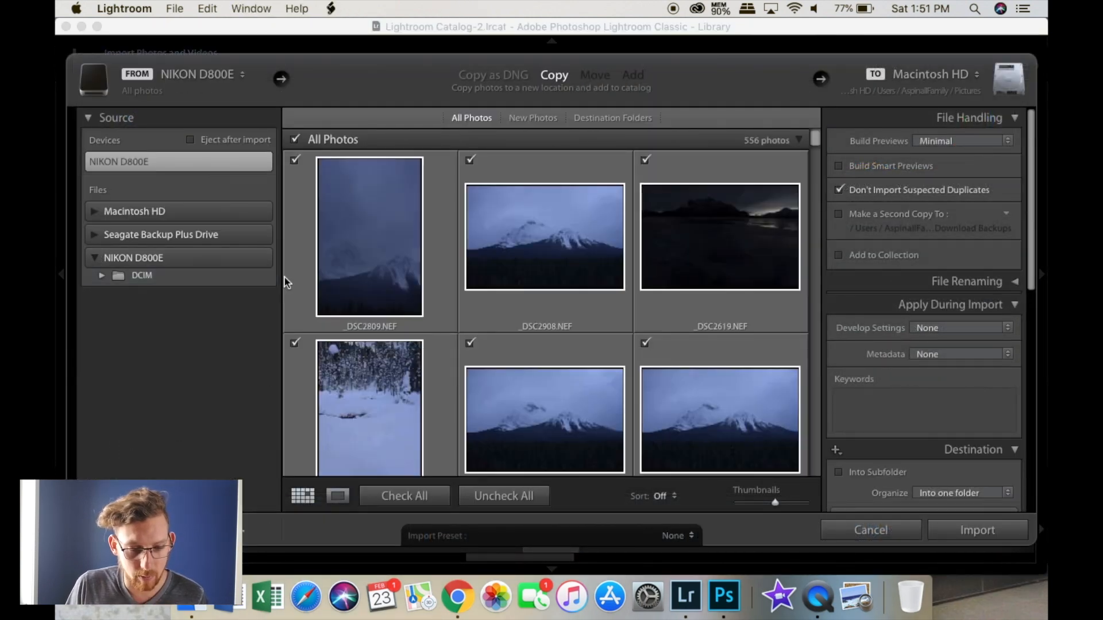
{"action": "left_click", "coordinate": [140, 278]}
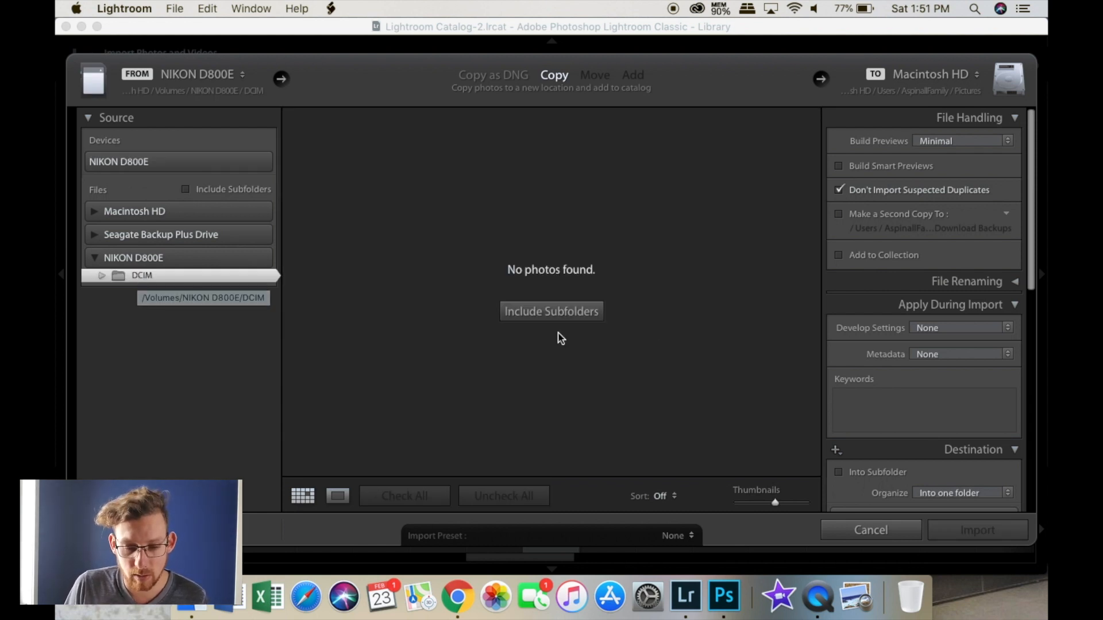
{"action": "left_click", "coordinate": [101, 277]}
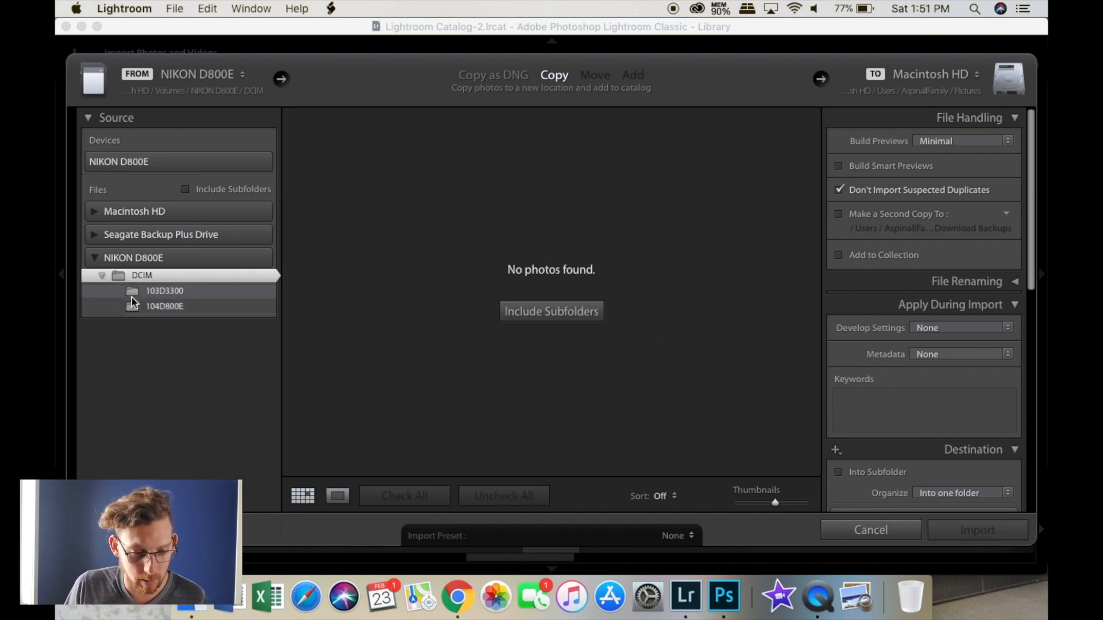
{"action": "left_click", "coordinate": [172, 308]}
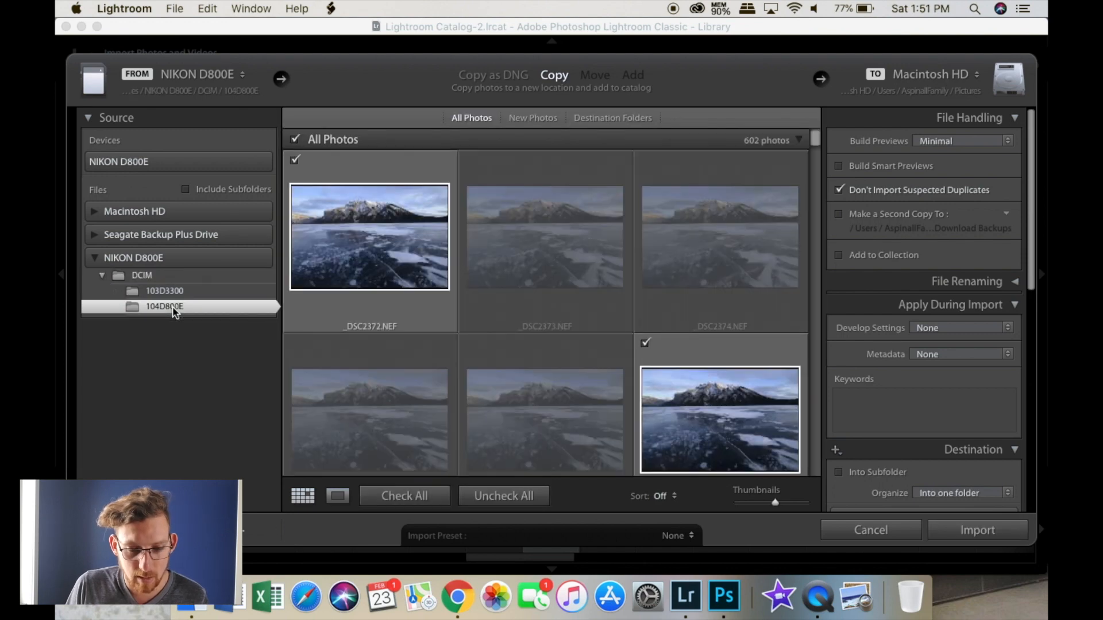
Uncheck all photos for import, leaving only the winter panorama shots _DSC2714 through _DSC2722 checked.
{"action": "left_click_drag", "start_coordinate": [816, 141], "coordinate": [816, 233]}
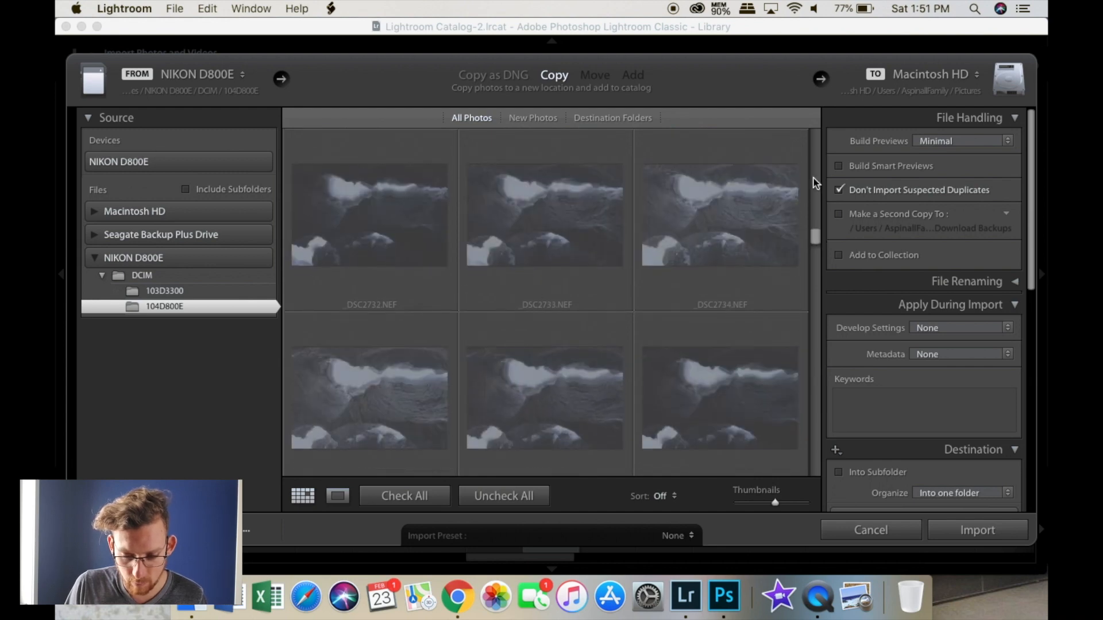
{"action": "left_click", "coordinate": [815, 178]}
{"action": "left_click", "coordinate": [814, 178]}
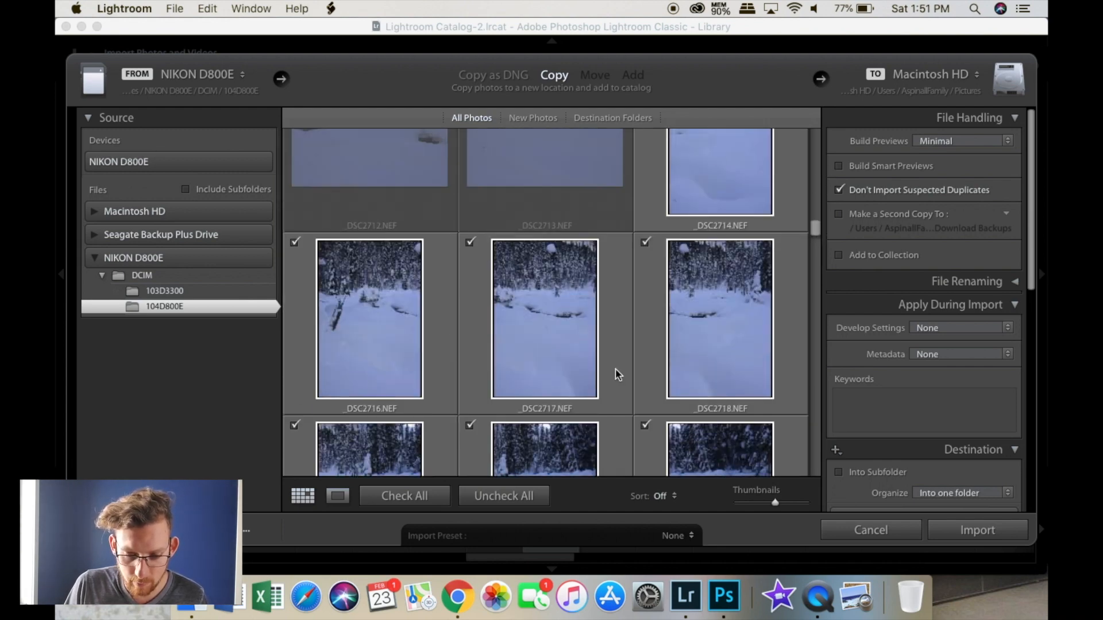
{"action": "left_click", "coordinate": [503, 496]}
{"action": "left_click", "coordinate": [692, 175]}
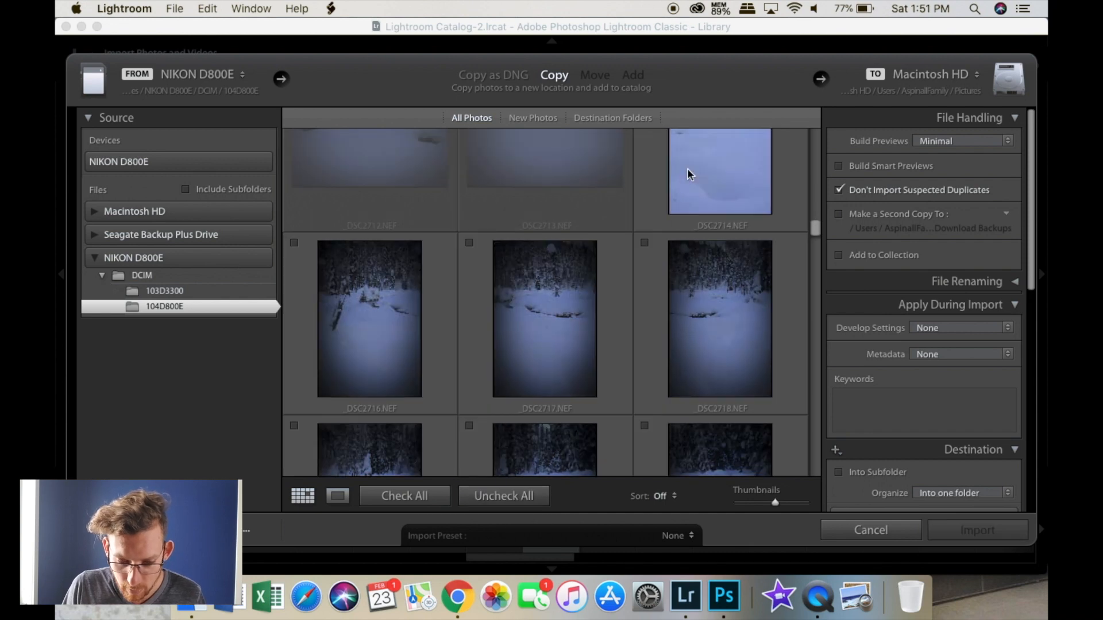
{"action": "left_click", "coordinate": [815, 433]}
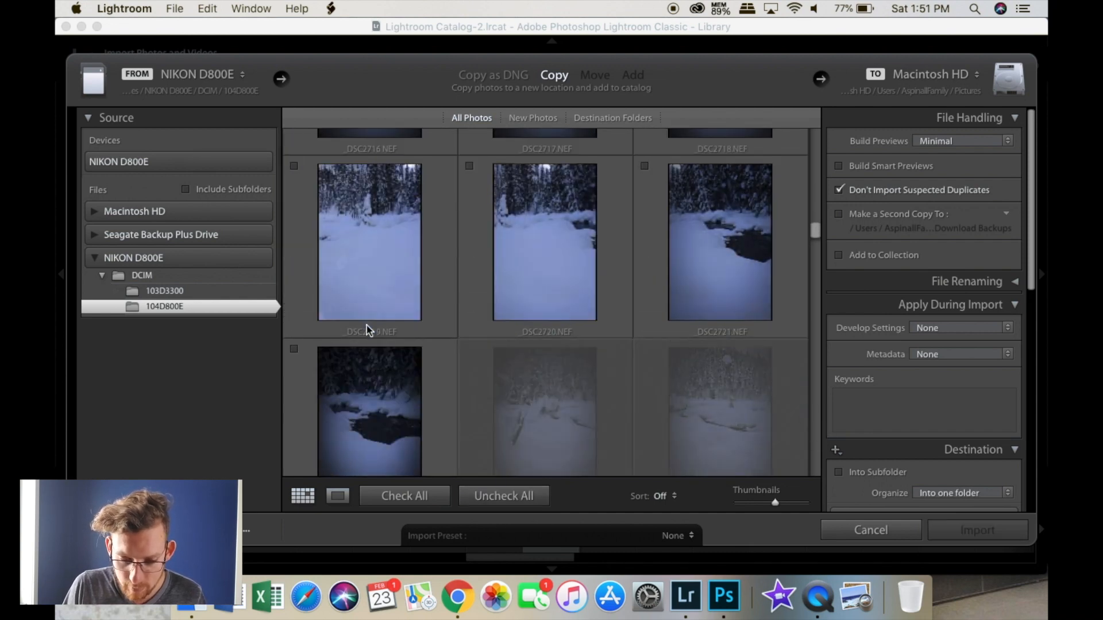
{"action": "left_click", "coordinate": [357, 413], "text": "shift"}
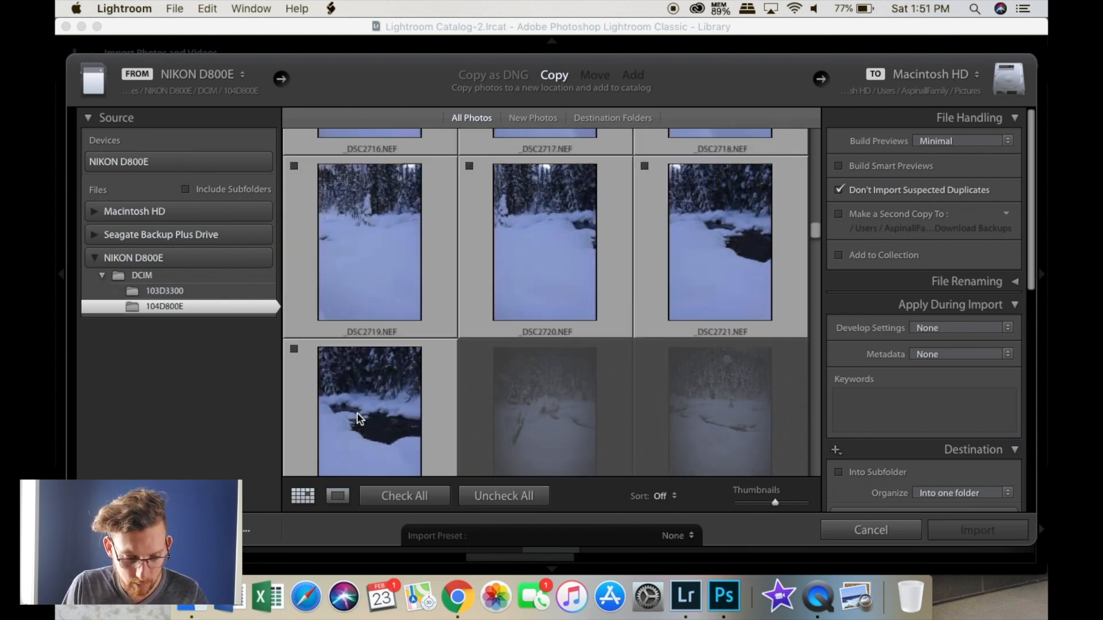
{"action": "left_click", "coordinate": [294, 349]}
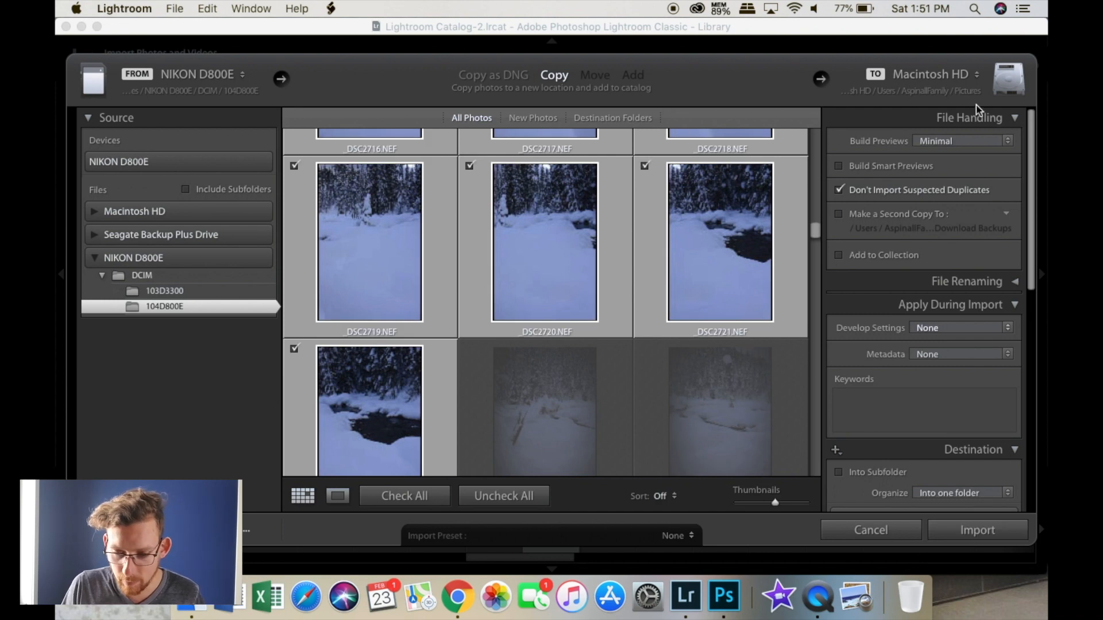
Set the import destination to the February 2019 folder on the Seagate Backup Plus Drive, into a subfolder named Lightroom Tutorial.
{"action": "left_click", "coordinate": [909, 81]}
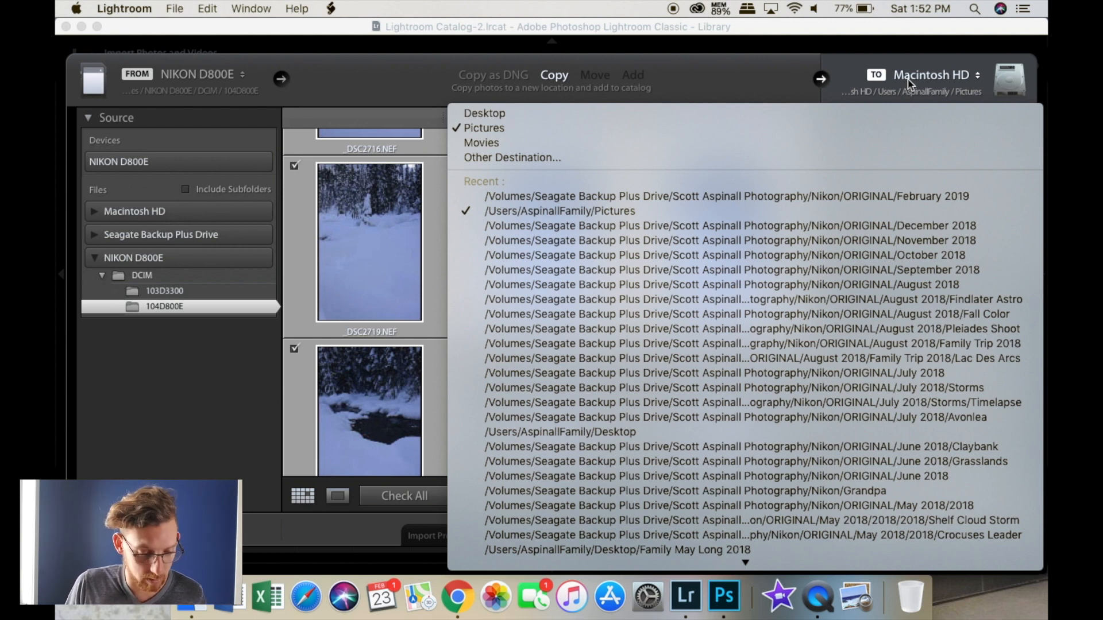
{"action": "left_click", "coordinate": [894, 198]}
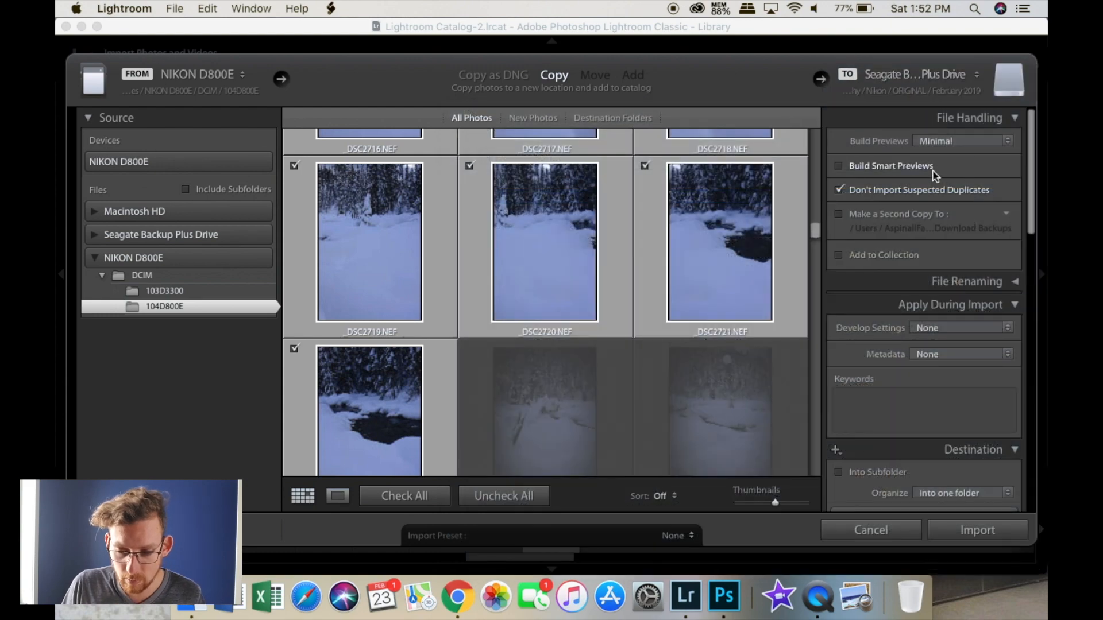
{"action": "left_click", "coordinate": [839, 472]}
{"action": "left_click", "coordinate": [970, 482]}
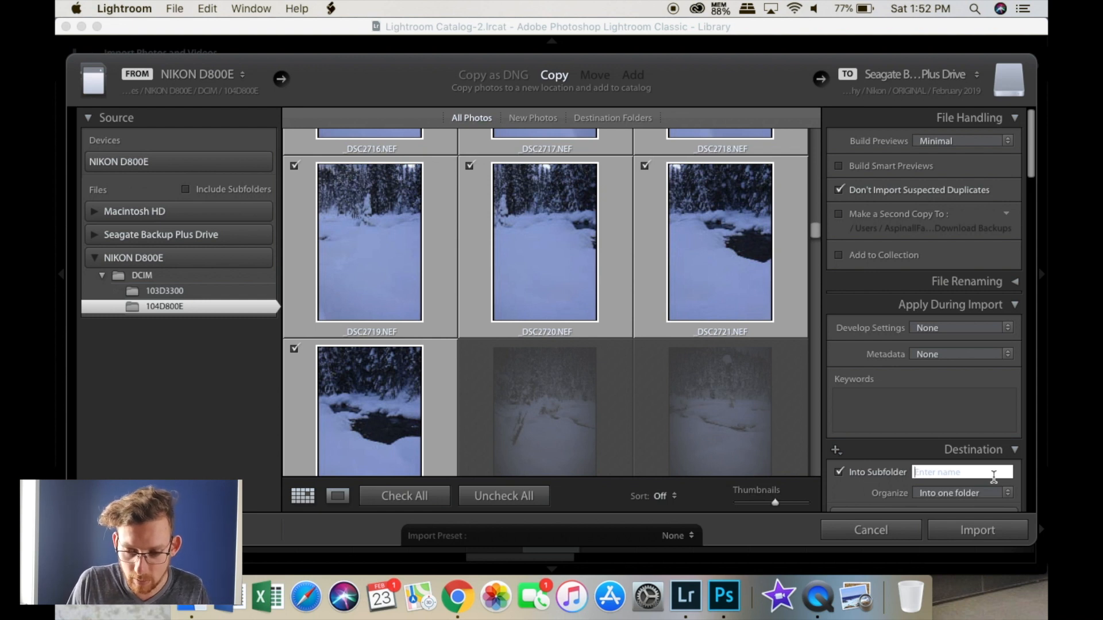
{"action": "type", "text": "Lightroom Tutorial"}
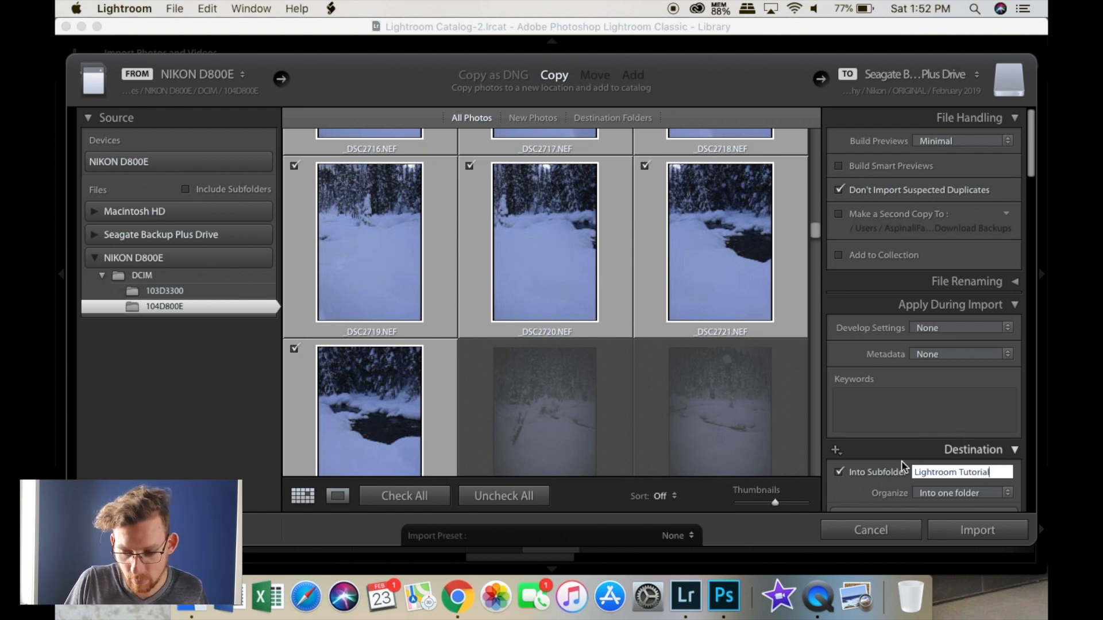
{"action": "left_click", "coordinate": [848, 489]}
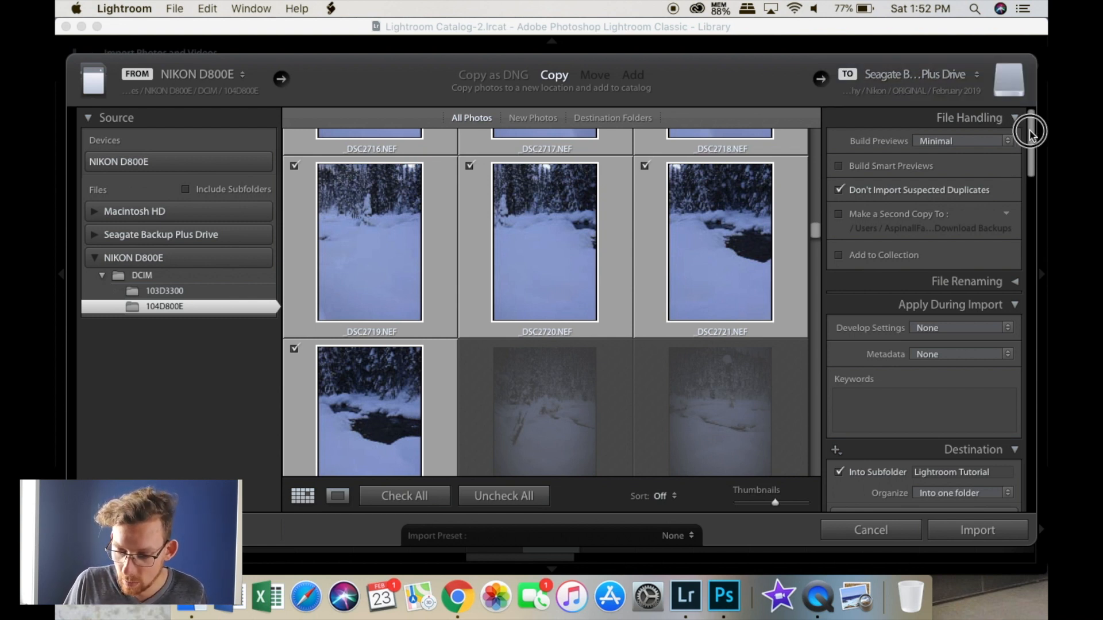
Add the import keywords panorama, yoho National Park, emerald lake, snow, winter and canadian rockies, and import the checked photos.
{"action": "scroll", "coordinate": [1023, 132], "scroll_direction": "down", "scroll_amount": 2}
{"action": "left_click", "coordinate": [885, 358]}
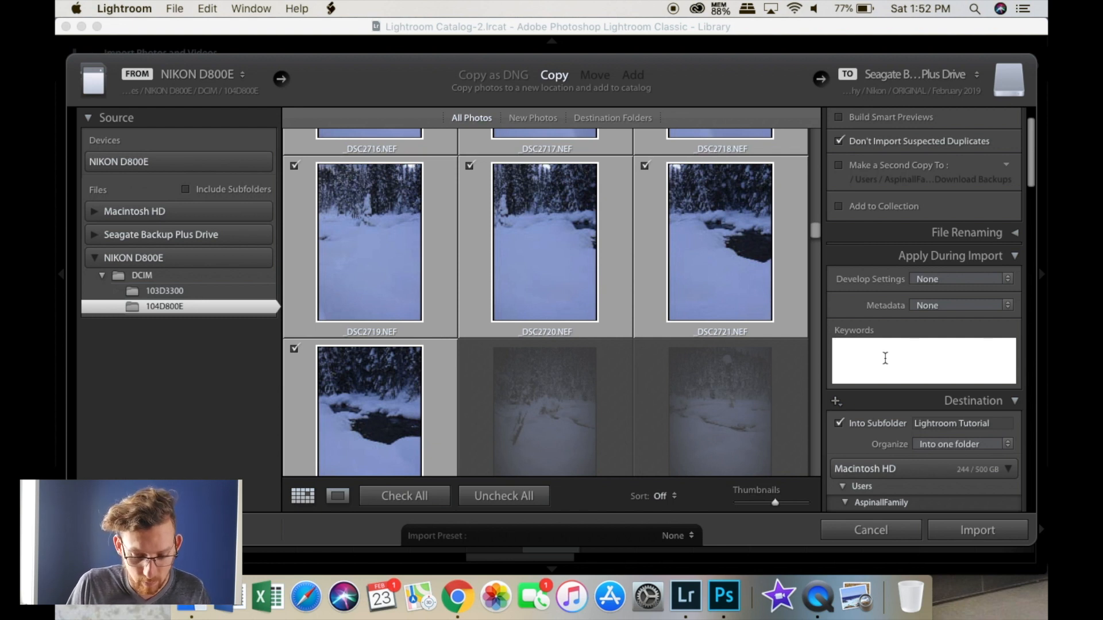
{"action": "type", "text": "panorama, "}
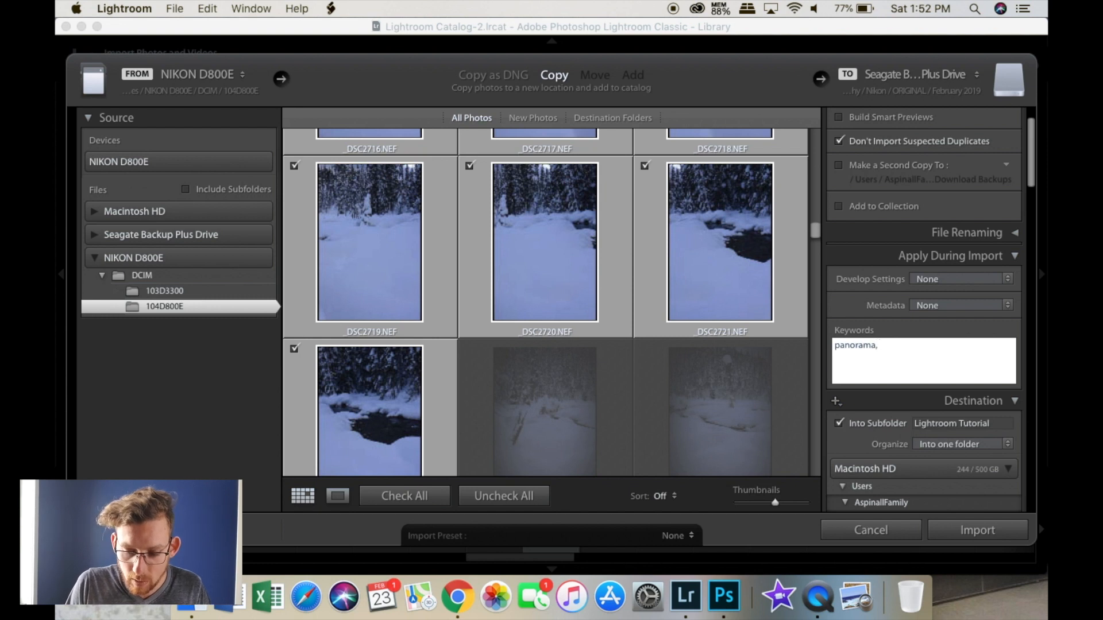
{"action": "type", "text": "yoho"}
{"action": "type", "text": " natinoa"}
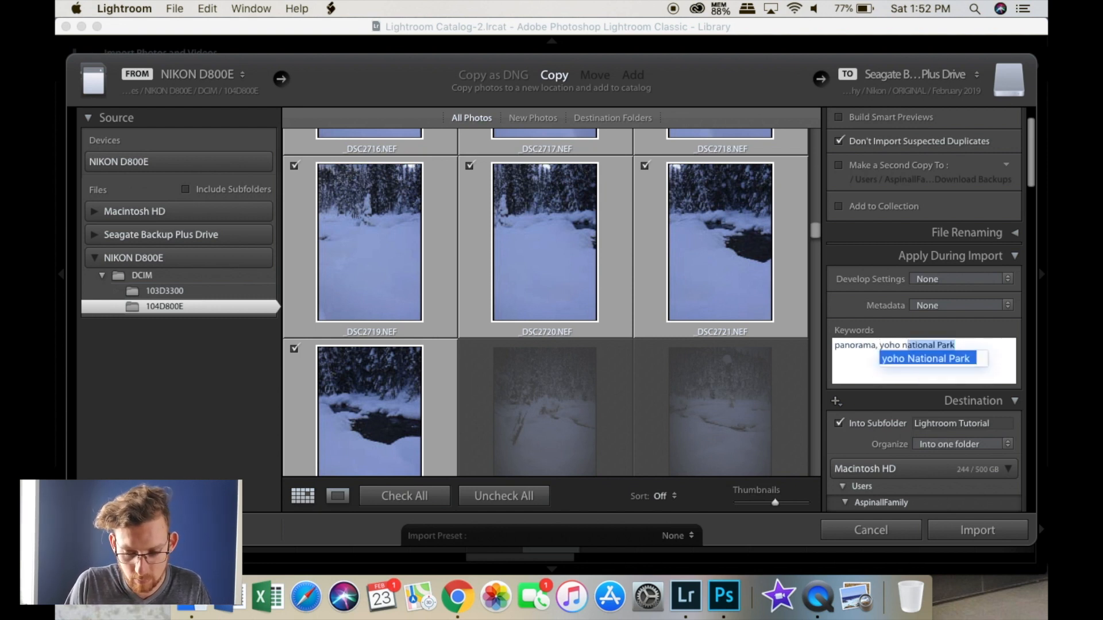
{"action": "key", "text": "BackSpace"}
{"action": "key", "text": "BackSpace"}
{"action": "key", "text": "BackSpace"}
{"action": "key", "text": "BackSpace"}
{"action": "type", "text": "ional park"}
{"action": "key", "text": "Return"}
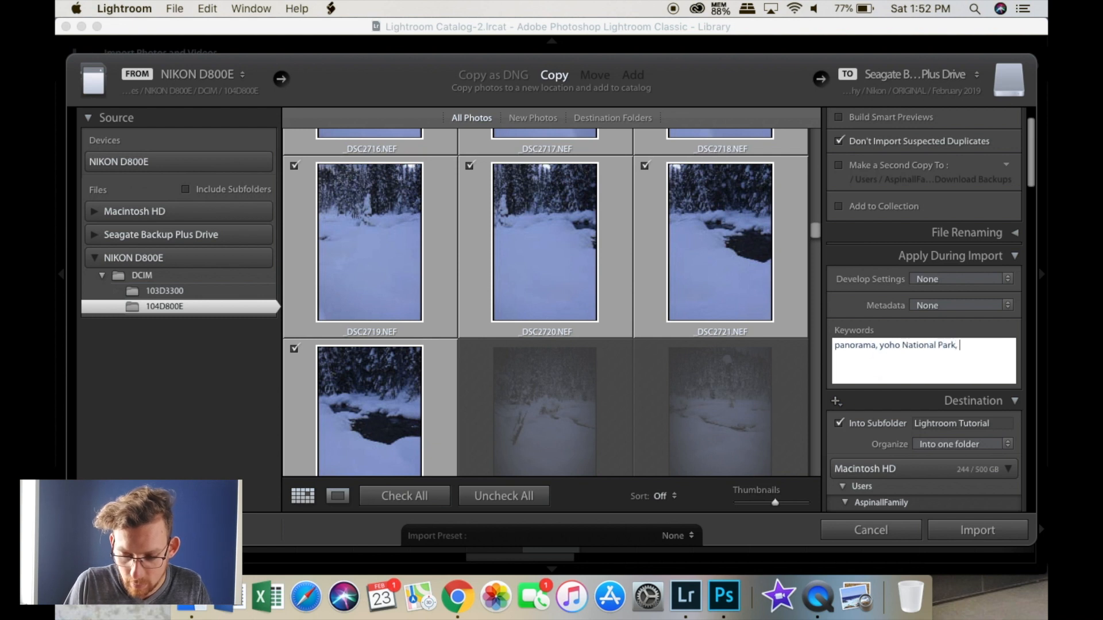
{"action": "type", "text": ", emerald l"}
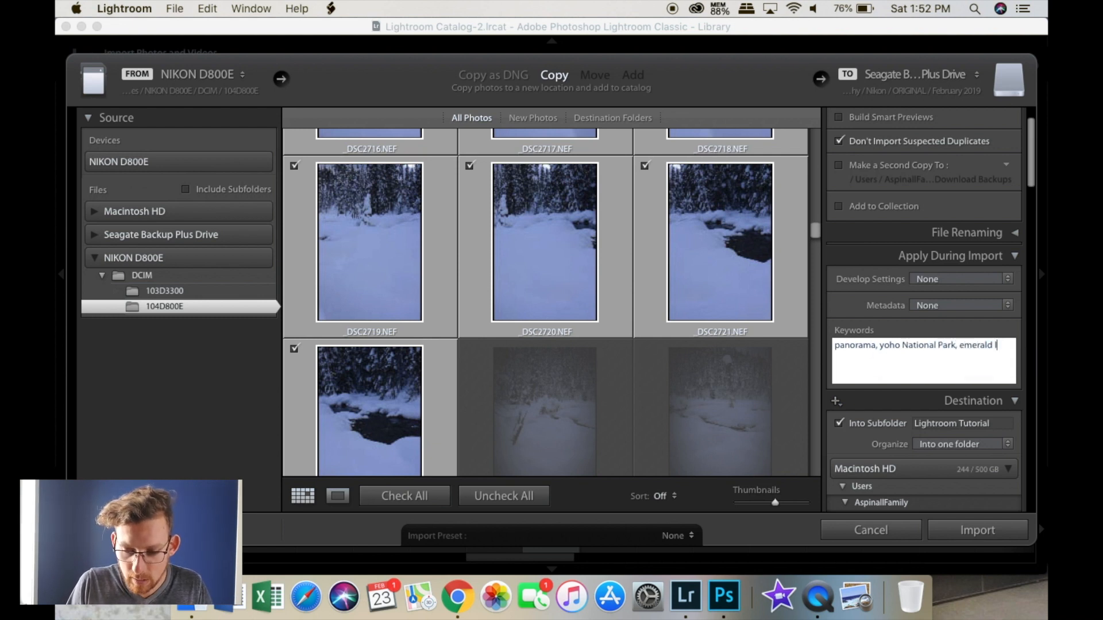
{"action": "type", "text": "ake, snow, "}
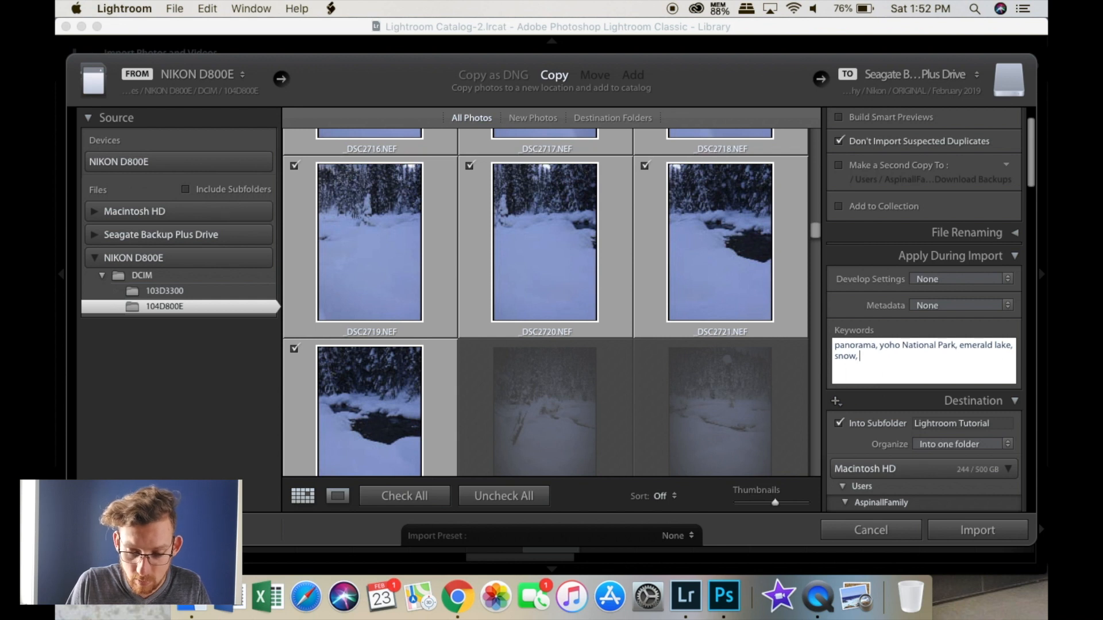
{"action": "type", "text": "winter, canadian rockies,"}
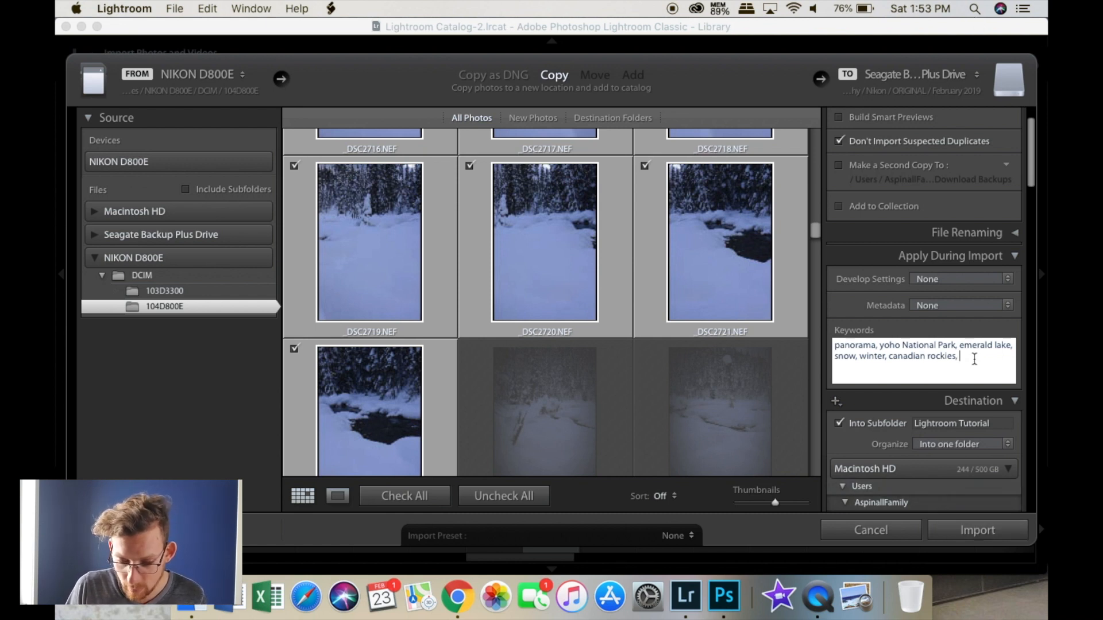
{"action": "left_click", "coordinate": [984, 531]}
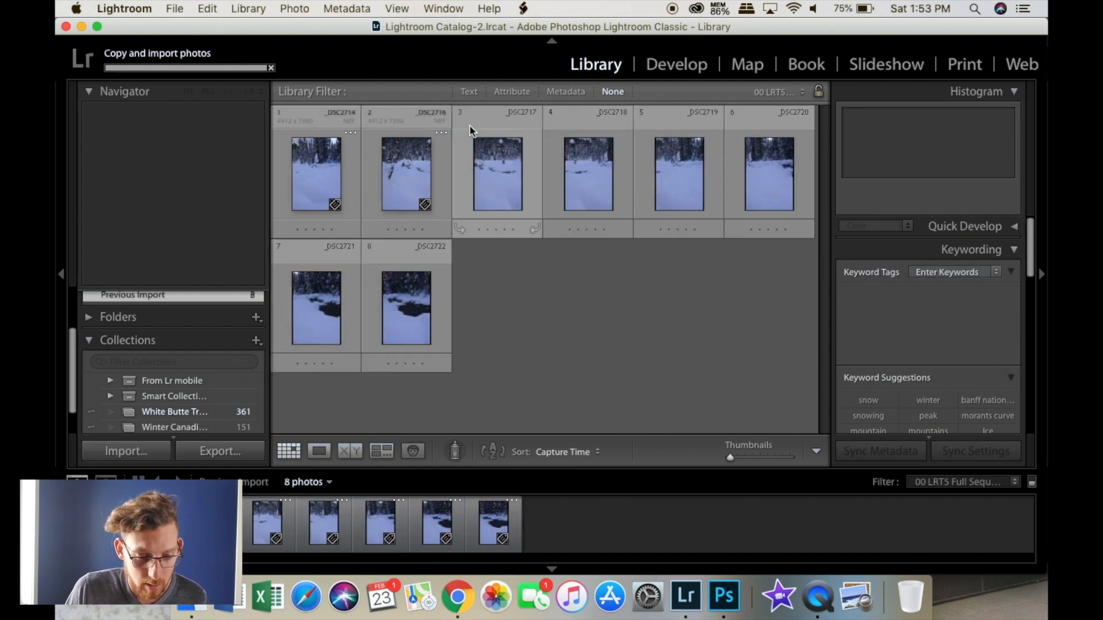
Select all the newly imported photos in the previous import.
{"action": "left_click_drag", "start_coordinate": [77, 343], "coordinate": [74, 283]}
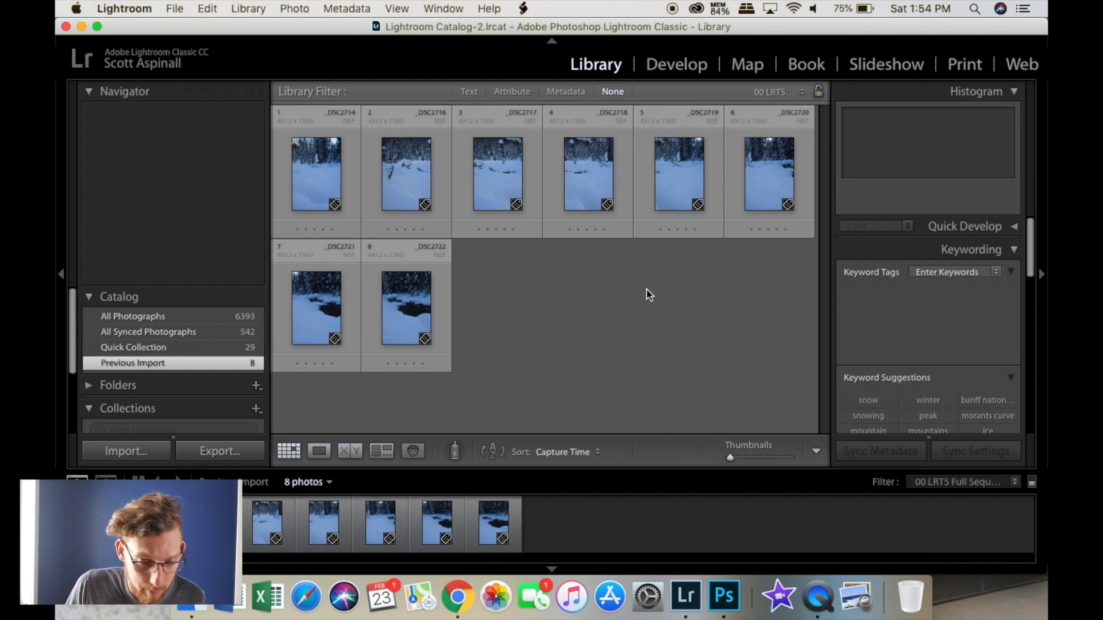
{"action": "left_click", "coordinate": [390, 320]}
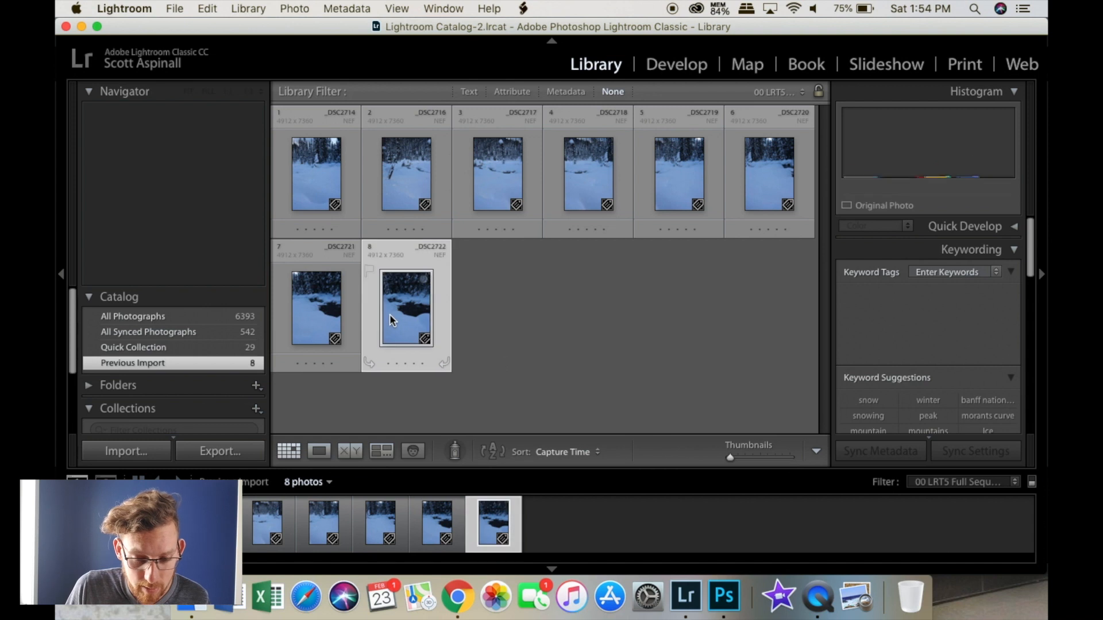
{"action": "key", "text": "super+a"}
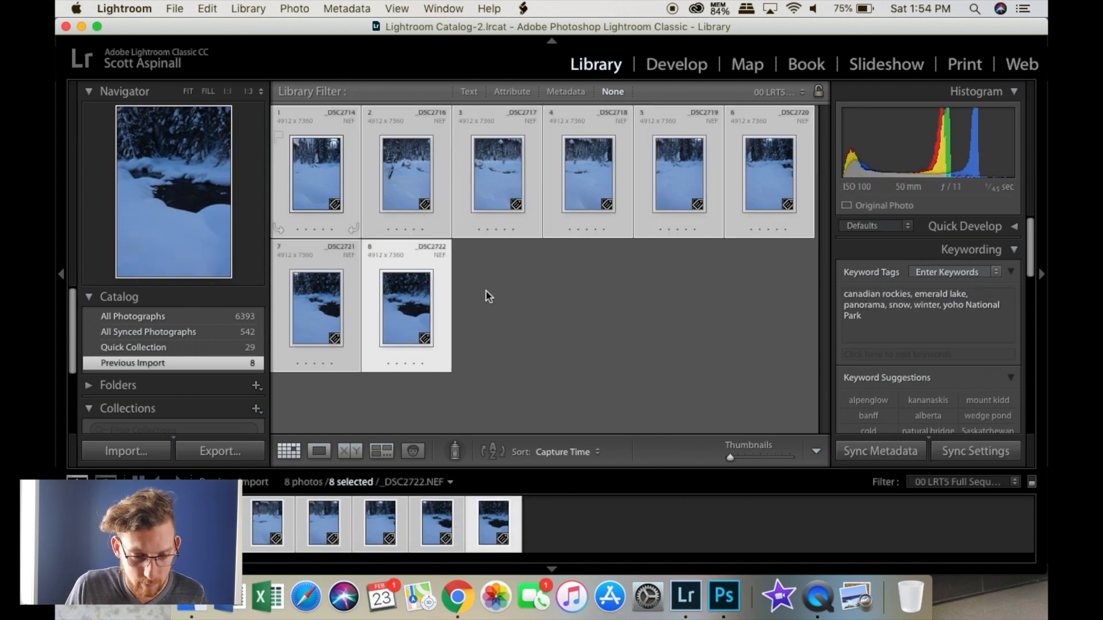
Set the Winter Canadian Rockie collection as the target collection.
{"action": "left_click_drag", "start_coordinate": [74, 333], "coordinate": [73, 394]}
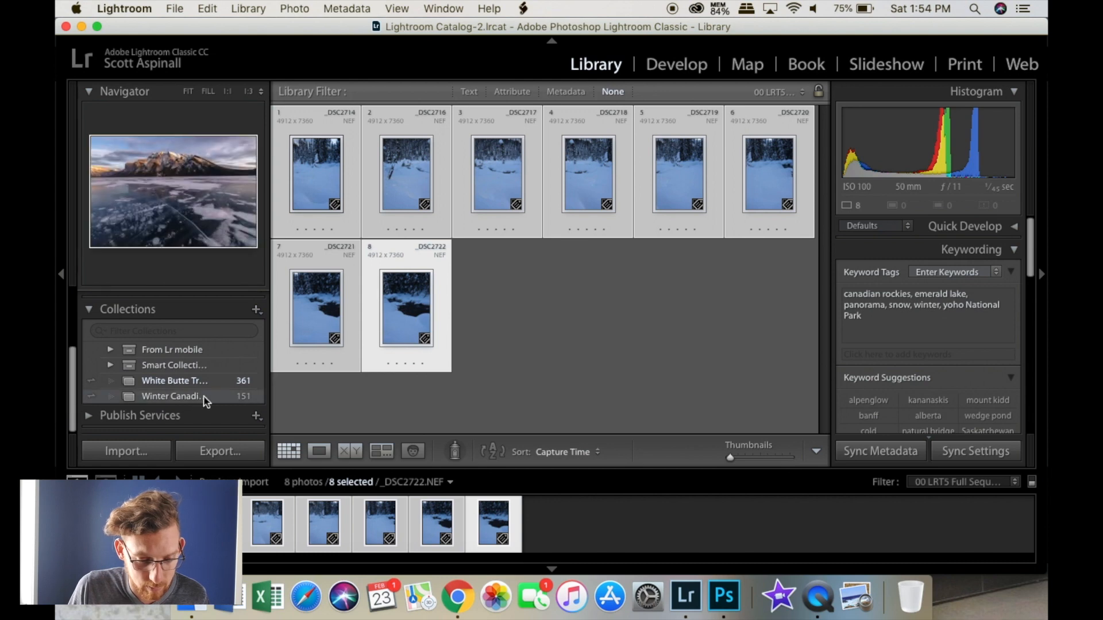
{"action": "left_click", "coordinate": [164, 396]}
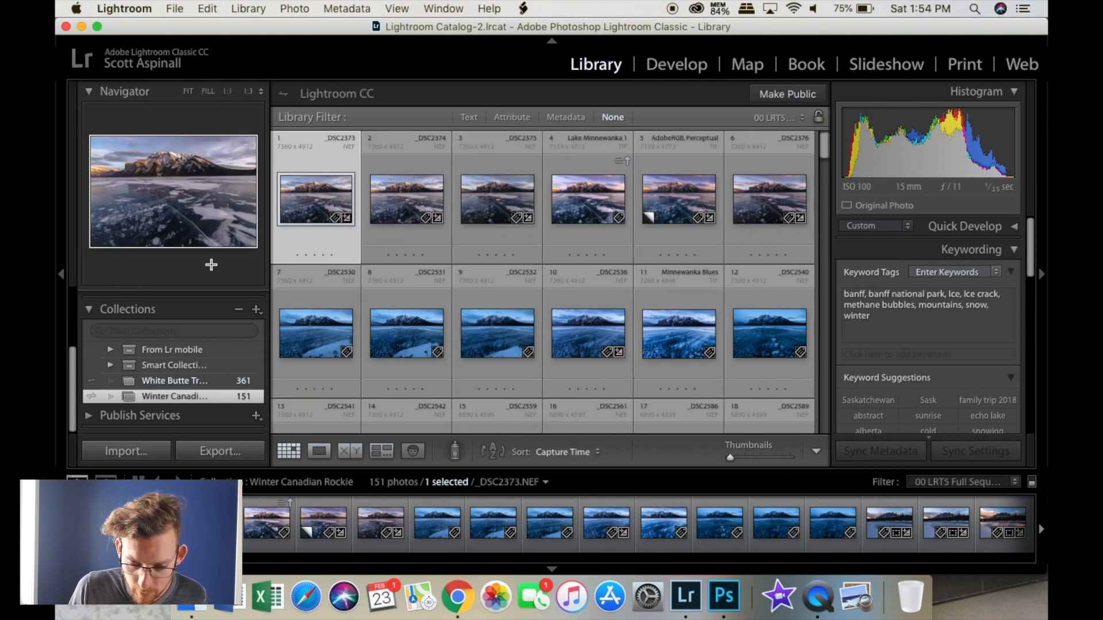
{"action": "right_click", "coordinate": [149, 399]}
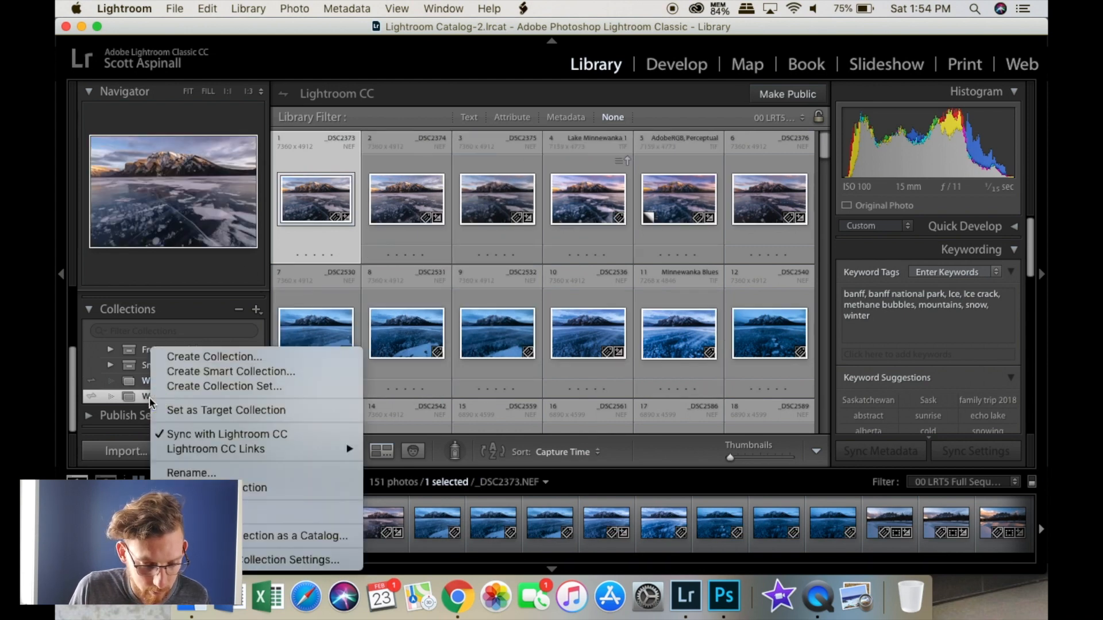
{"action": "left_click", "coordinate": [198, 409]}
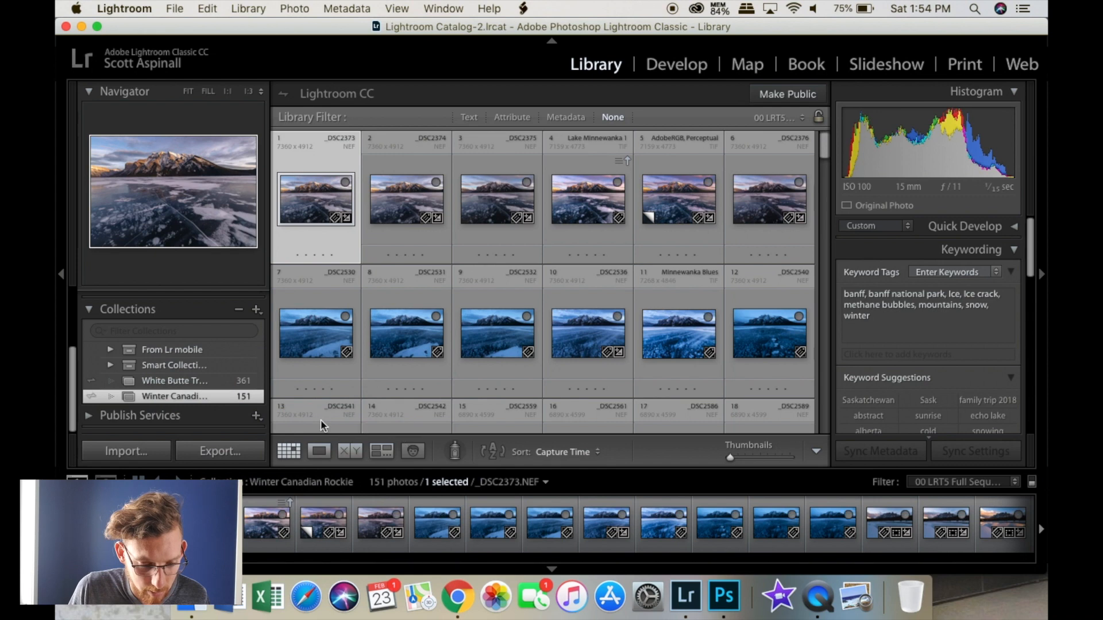
Add all photos from the previous import, _DSC2714 through _DSC2722, to the target collection.
{"action": "left_click_drag", "start_coordinate": [73, 370], "coordinate": [73, 313]}
{"action": "left_click", "coordinate": [230, 363]}
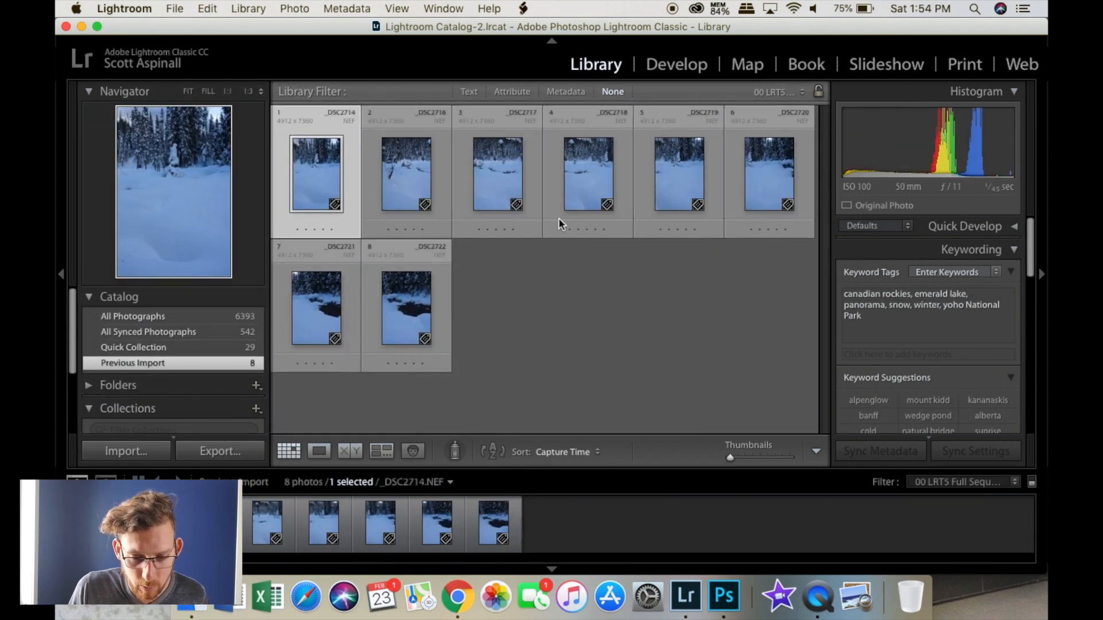
{"action": "left_click", "coordinate": [405, 318], "text": "shift"}
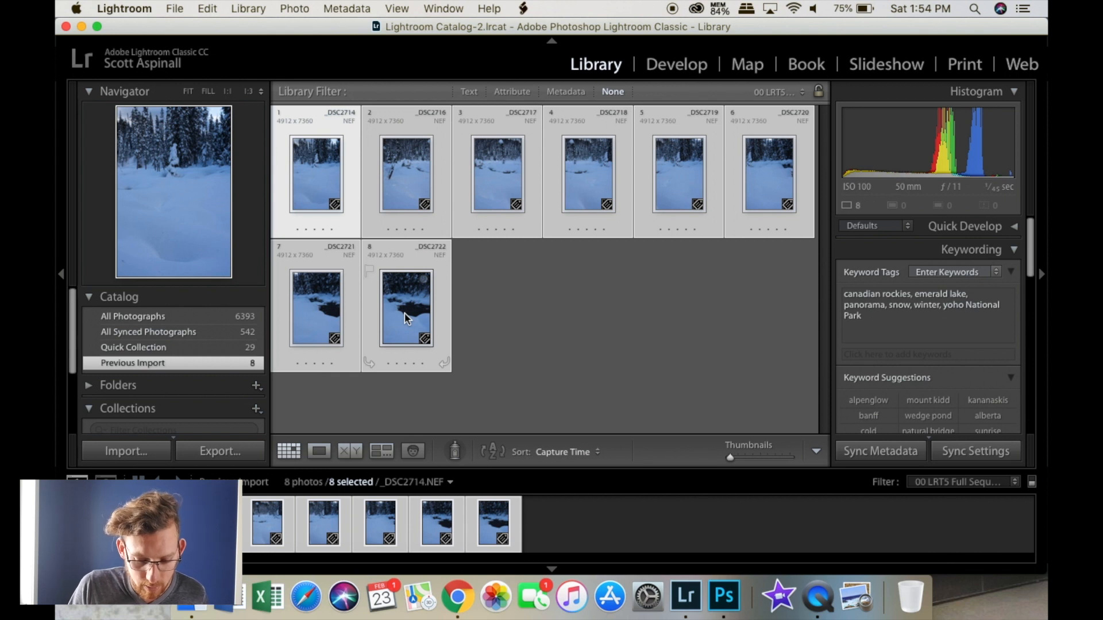
{"action": "key", "text": "b"}
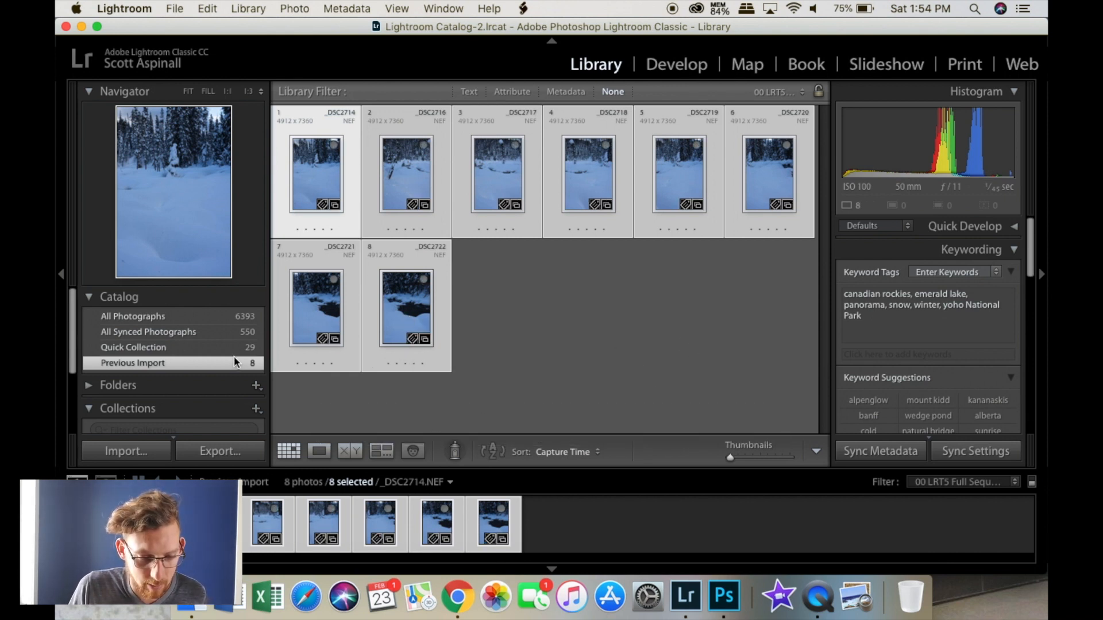
Open the Winter Canadian Rockie collection to check for the newly added photos.
{"action": "left_click_drag", "start_coordinate": [72, 307], "coordinate": [68, 365]}
{"action": "mouse_move", "coordinate": [183, 399]}
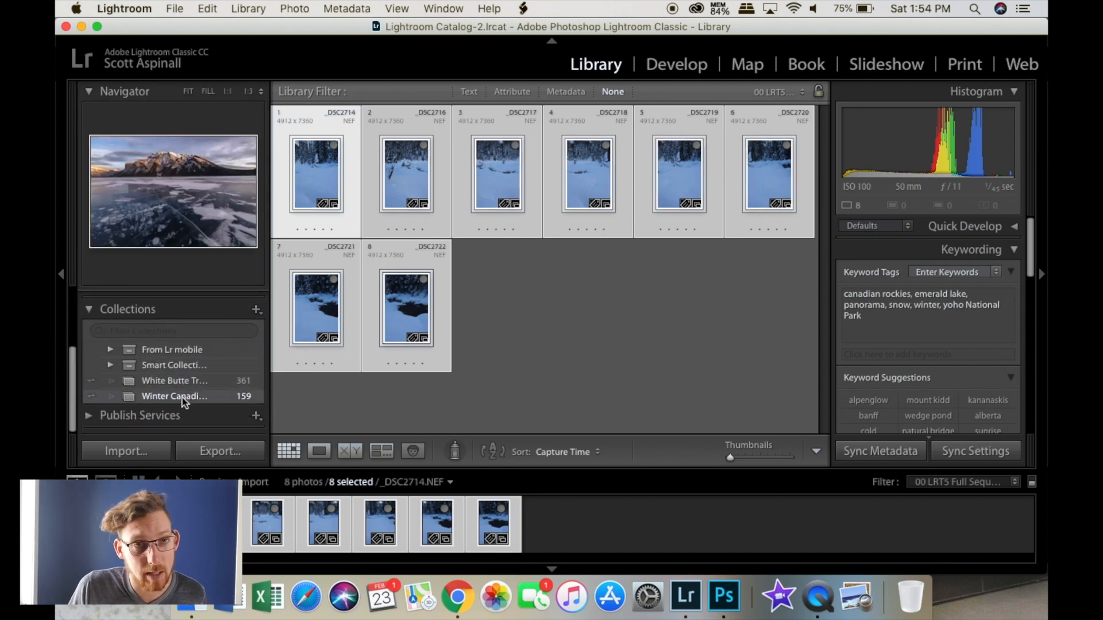
{"action": "left_click", "coordinate": [183, 400]}
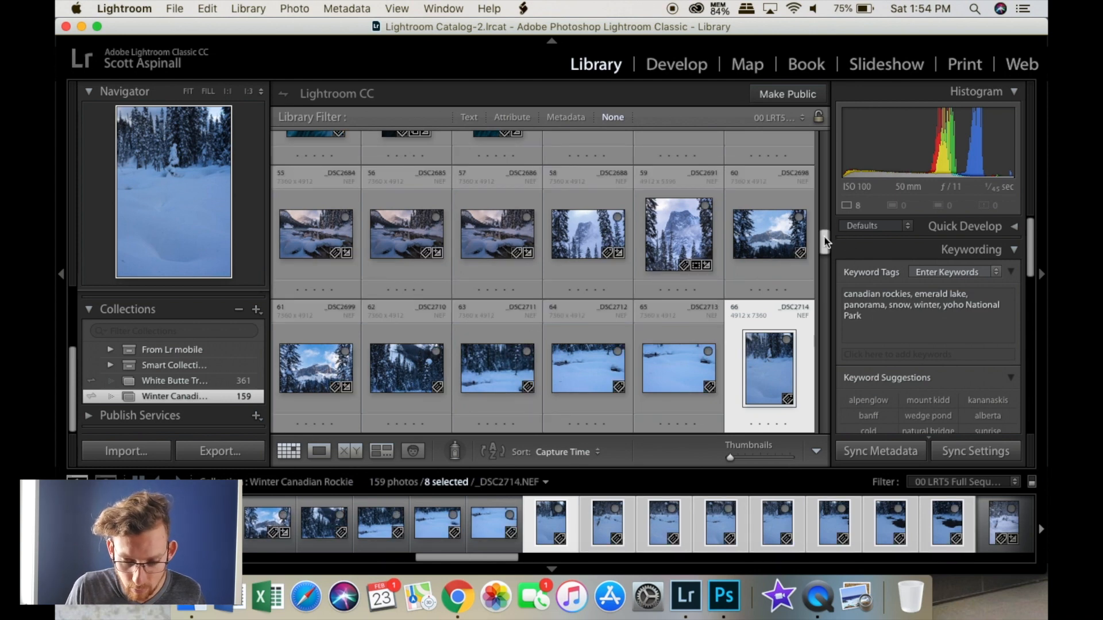
Go through the added photos _DSC2714 to _DSC2722 in the collection, up to the neighbouring _DSC2723.
{"action": "key", "text": "Right"}
{"action": "key", "text": "Right"}
{"action": "key", "text": "Right"}
{"action": "key", "text": "Right"}
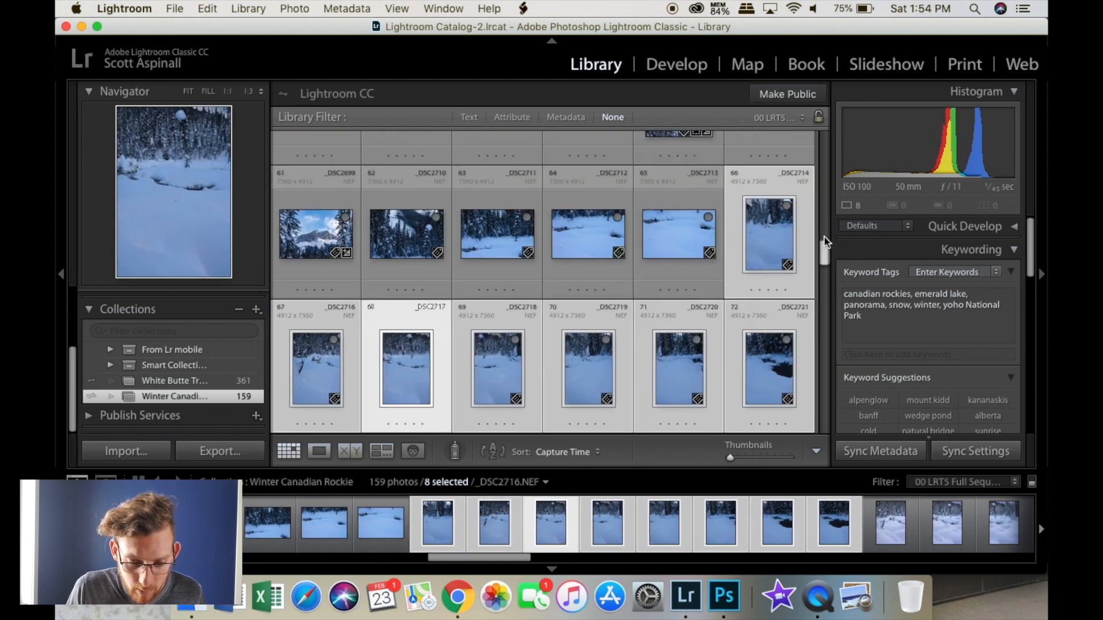
{"action": "key", "text": "Right"}
{"action": "key", "text": "Right"}
{"action": "key", "text": "Right"}
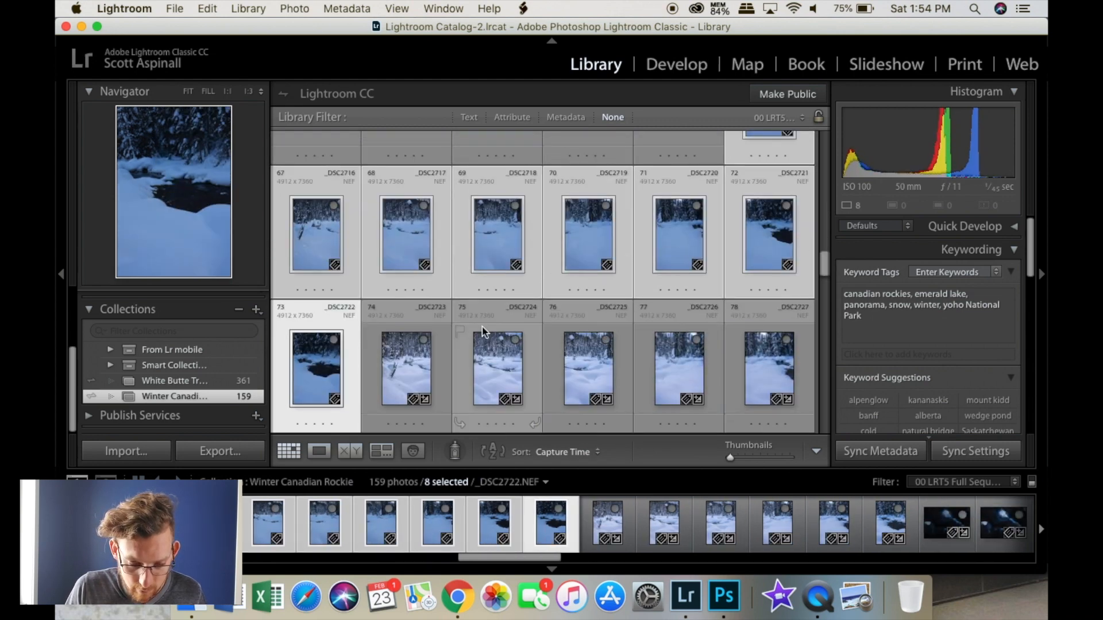
{"action": "left_click", "coordinate": [395, 361]}
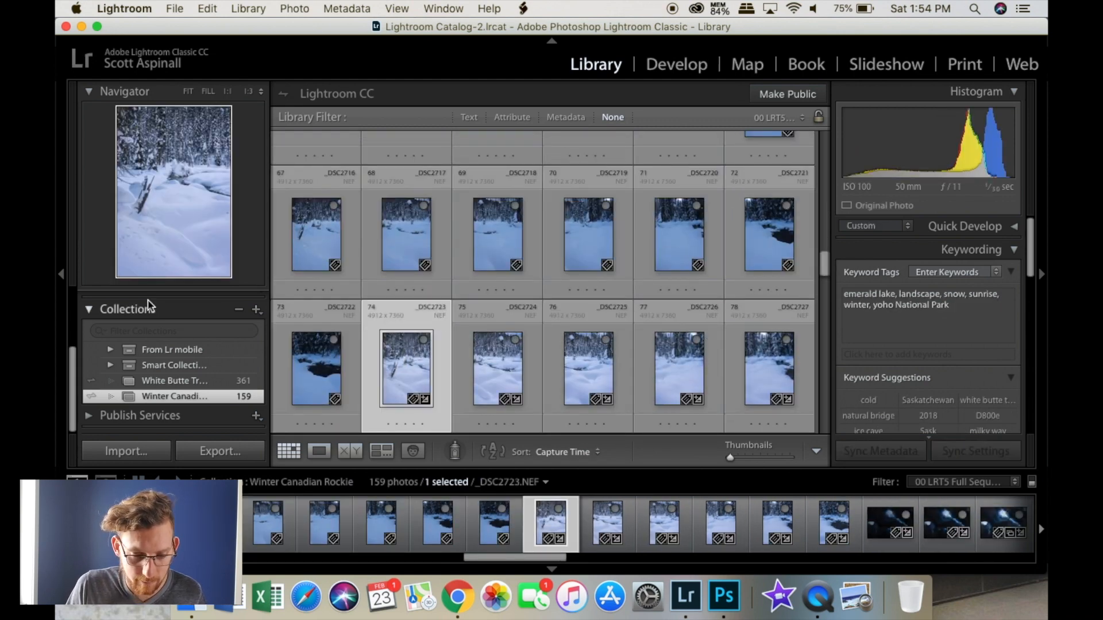
Filter the Winter Canadian Rockie collection by the text "emerald lake" in any searchable field.
{"action": "left_click_drag", "start_coordinate": [72, 360], "coordinate": [72, 288]}
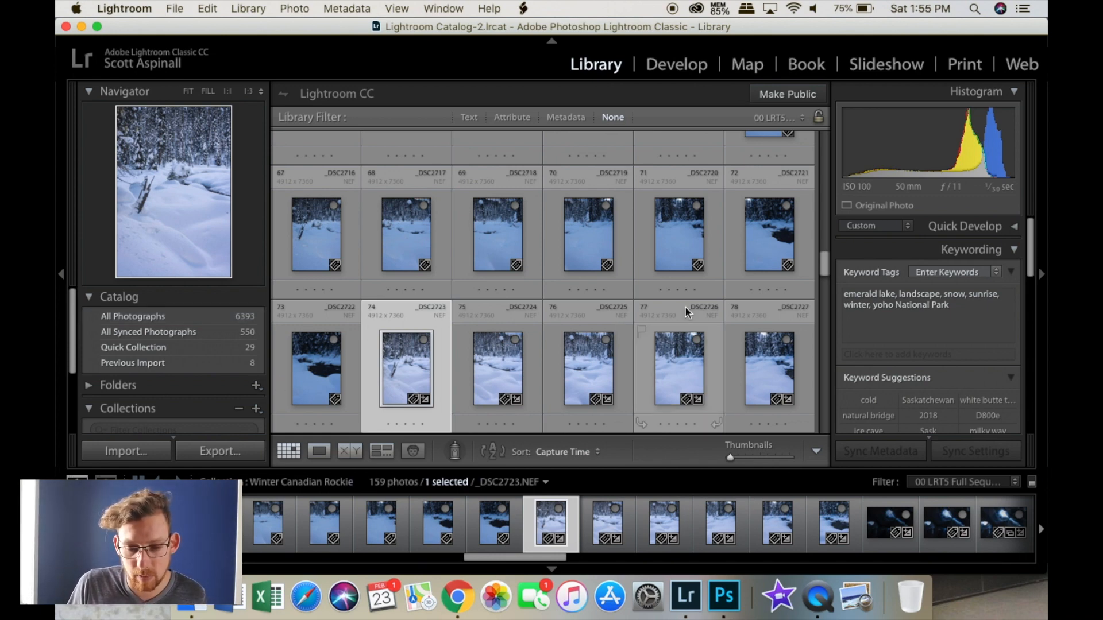
{"action": "left_click_drag", "start_coordinate": [824, 266], "coordinate": [825, 141]}
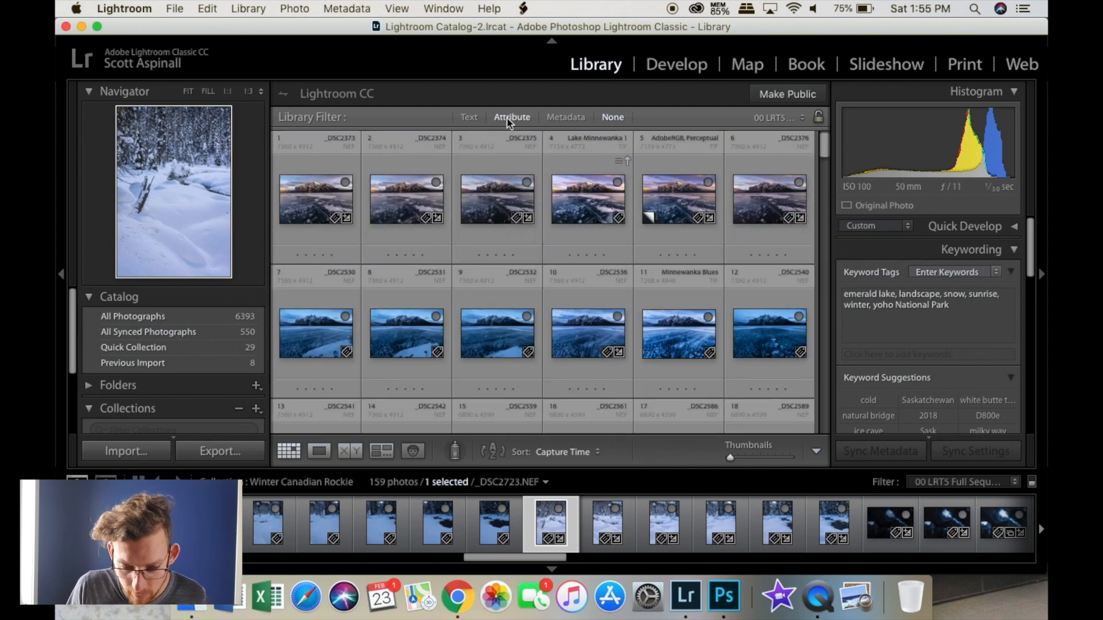
{"action": "left_click", "coordinate": [468, 117]}
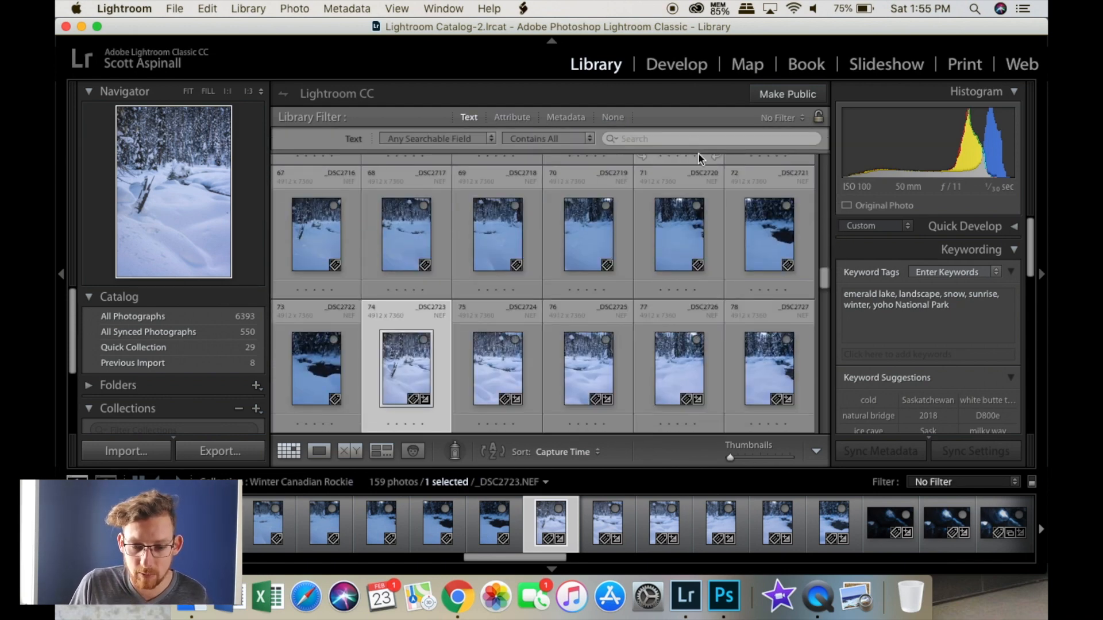
{"action": "left_click", "coordinate": [697, 144]}
{"action": "type", "text": "emerald lake"}
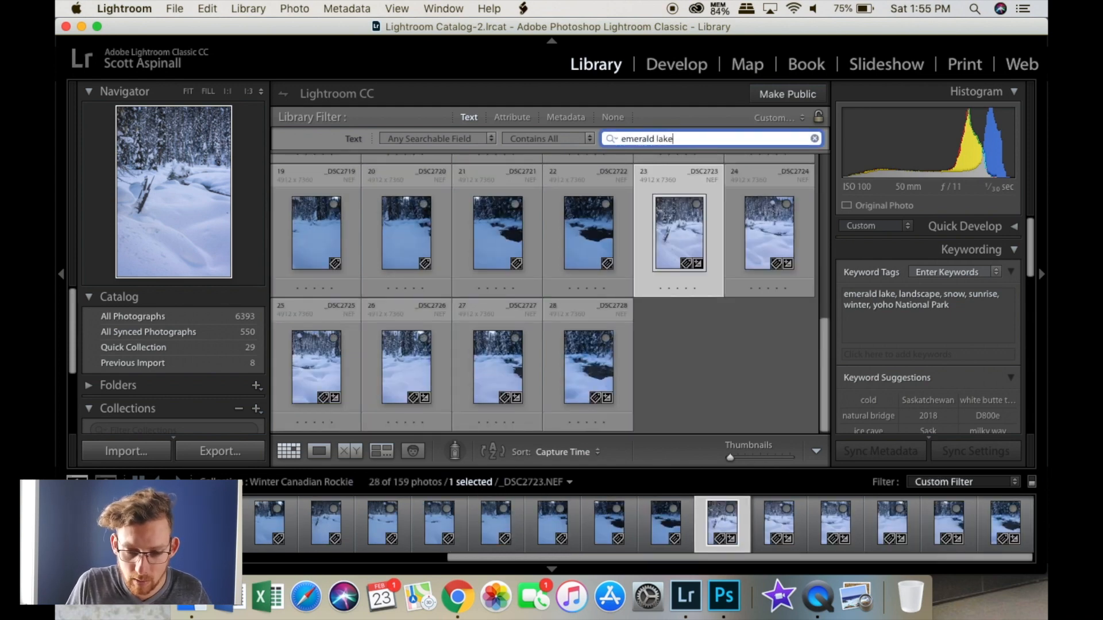
{"action": "mouse_move", "coordinate": [819, 351]}
{"action": "left_mouse_down"}
{"action": "mouse_move", "coordinate": [829, 172]}
{"action": "mouse_move", "coordinate": [817, 364]}
{"action": "left_mouse_up"}
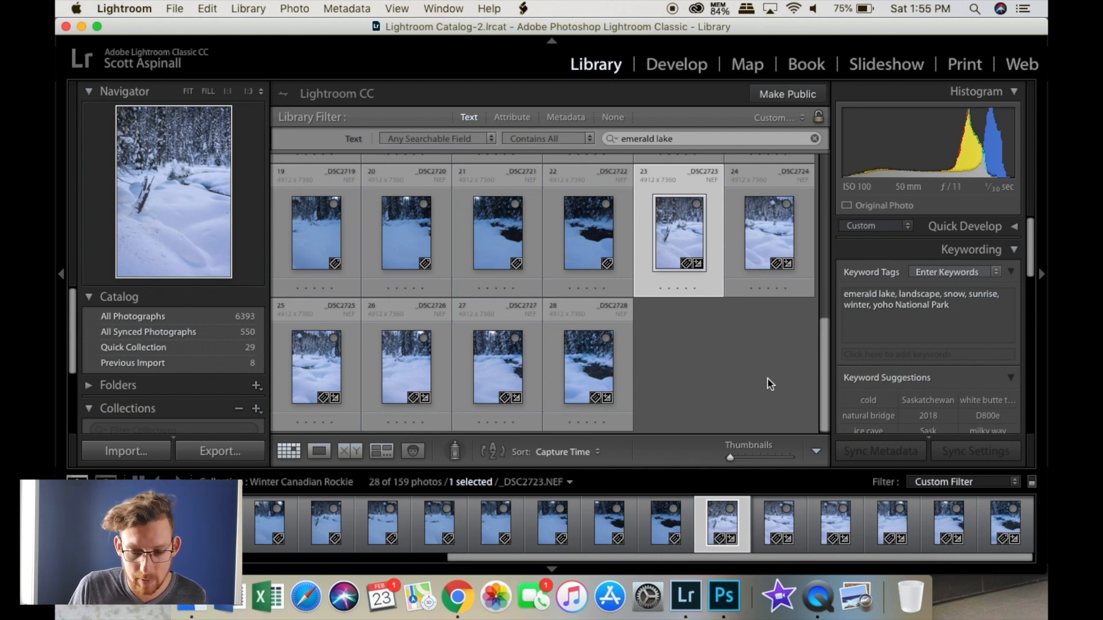
{"action": "left_click", "coordinate": [695, 368]}
{"action": "left_click", "coordinate": [675, 259]}
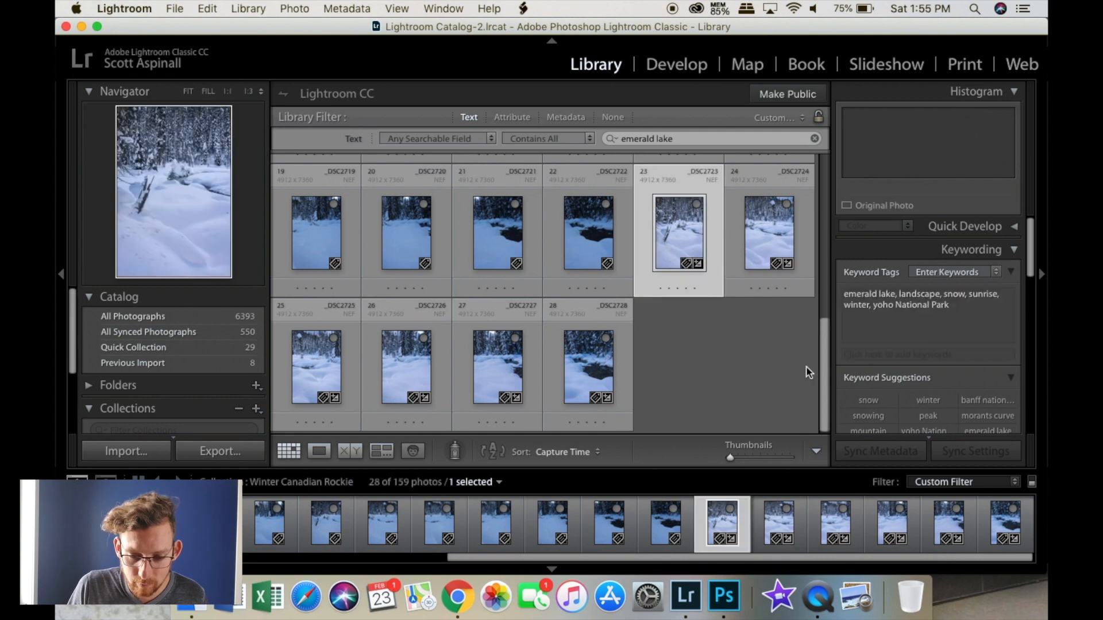
{"action": "key", "text": "shift+Right"}
{"action": "key", "text": "shift+Right"}
{"action": "key", "text": "shift+Right"}
{"action": "key", "text": "shift+Right"}
{"action": "key", "text": "shift+Right"}
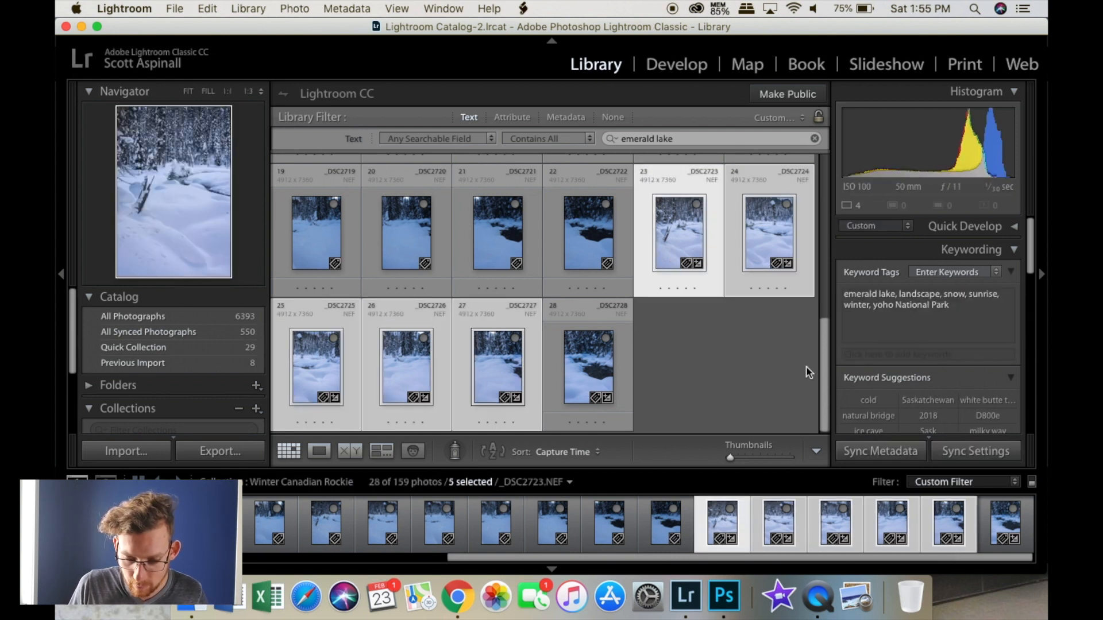
{"action": "left_click", "coordinate": [741, 321]}
Select photos _DSC2714 through _DSC2722 and remove them from the Winter Canadian Rockie collection.
{"action": "left_click", "coordinate": [593, 220]}
{"action": "key", "text": "shift+Left"}
{"action": "key", "text": "shift+Left"}
{"action": "key", "text": "shift+Left"}
{"action": "key", "text": "shift+Left"}
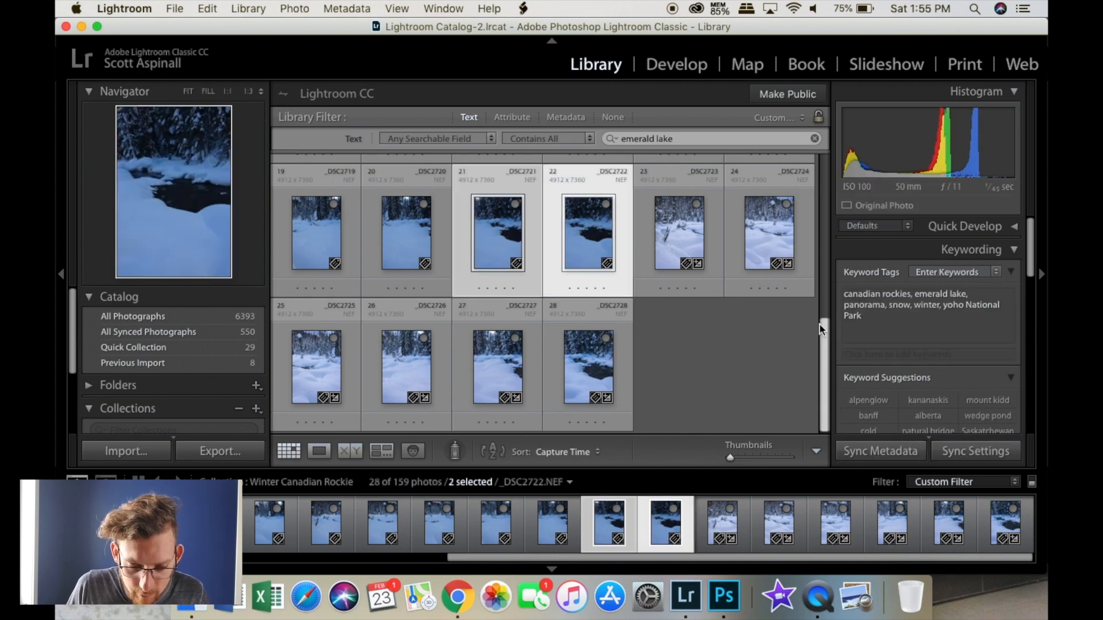
{"action": "key", "text": "shift+Left"}
{"action": "key", "text": "shift+Left"}
{"action": "key", "text": "shift+Left"}
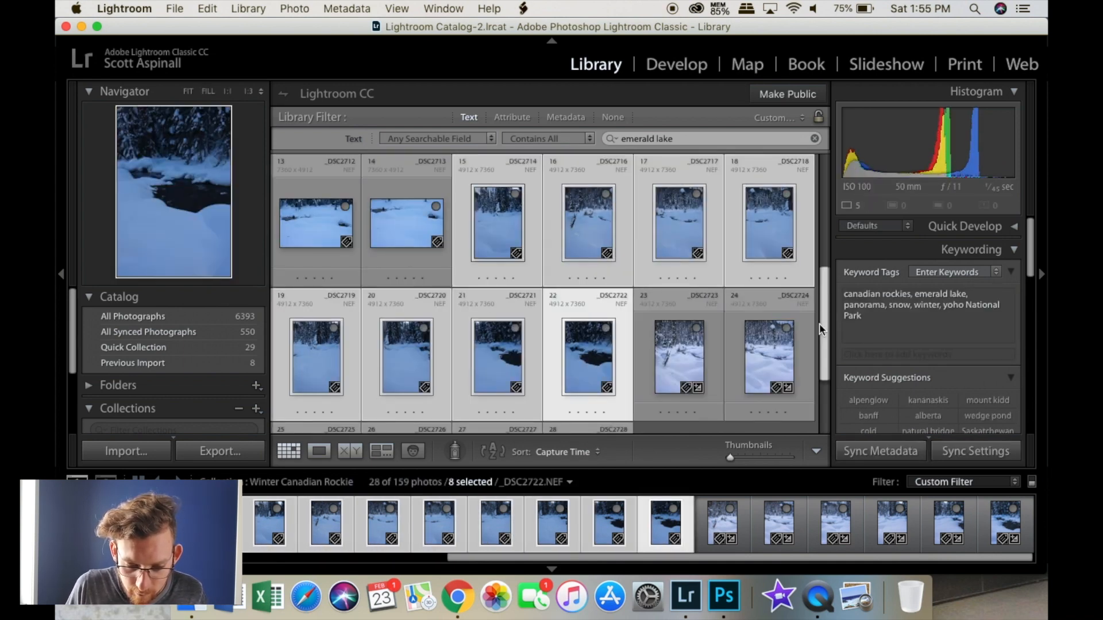
{"action": "key", "text": "Delete"}
{"action": "left_click", "coordinate": [707, 226]}
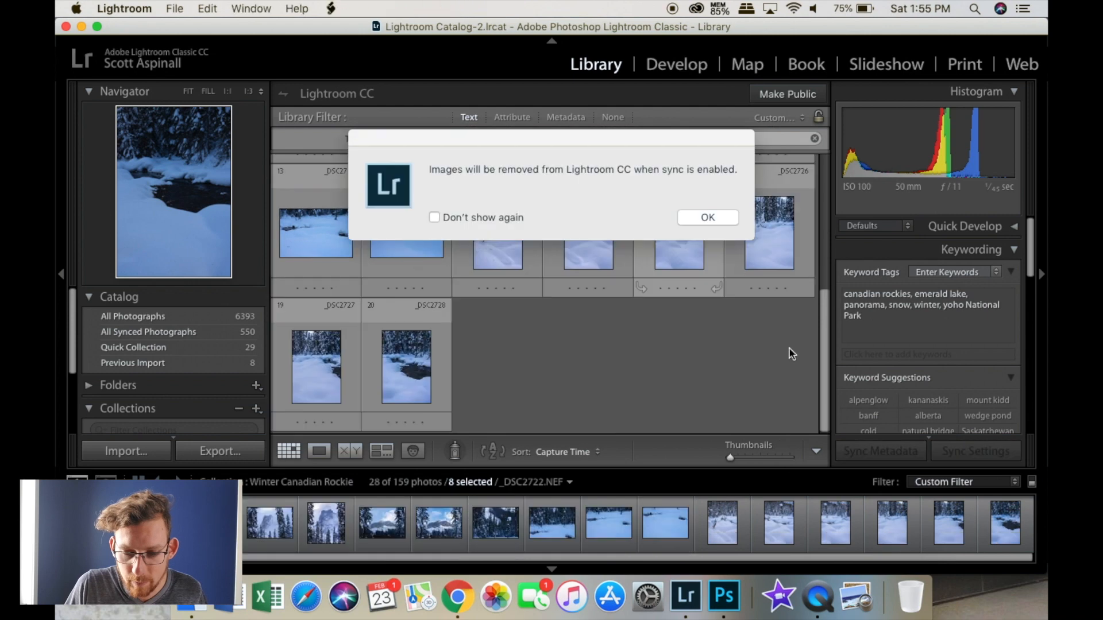
{"action": "left_click", "coordinate": [695, 218]}
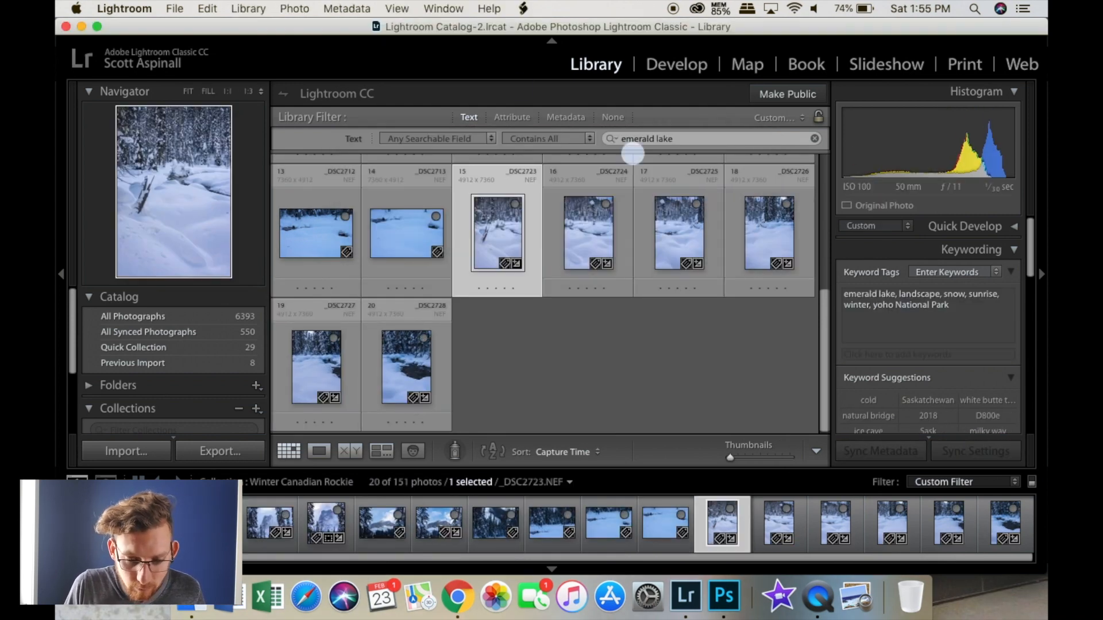
Clear the "emerald lake" text filter so the grid covers the whole collection.
{"action": "left_click", "coordinate": [162, 67]}
{"action": "left_click", "coordinate": [556, 367]}
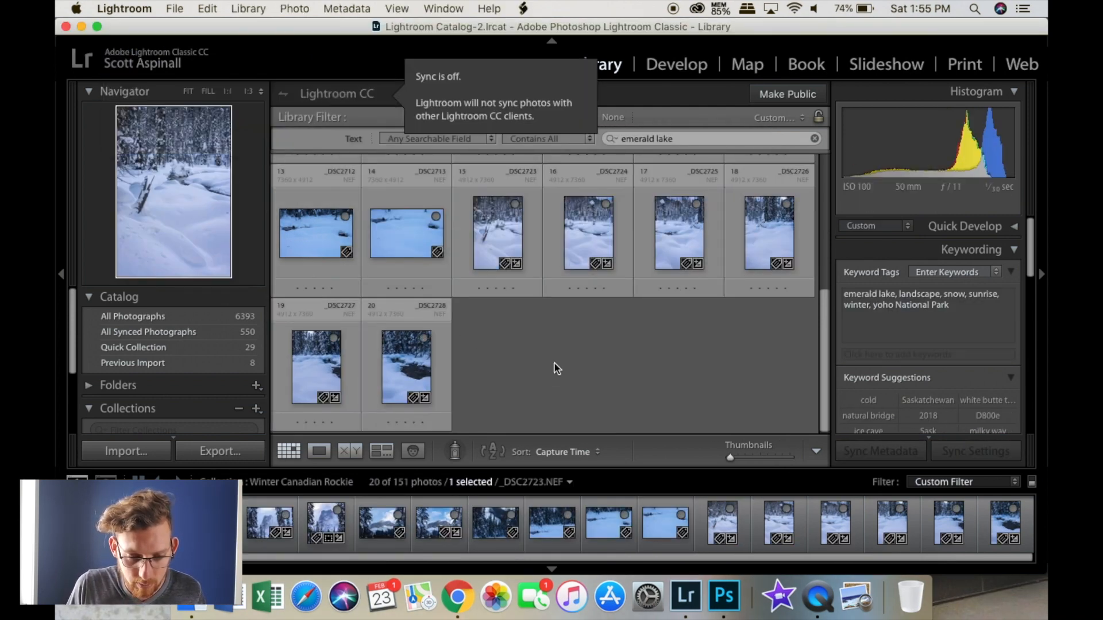
{"action": "scroll", "coordinate": [824, 308], "scroll_direction": "up", "scroll_amount": 5}
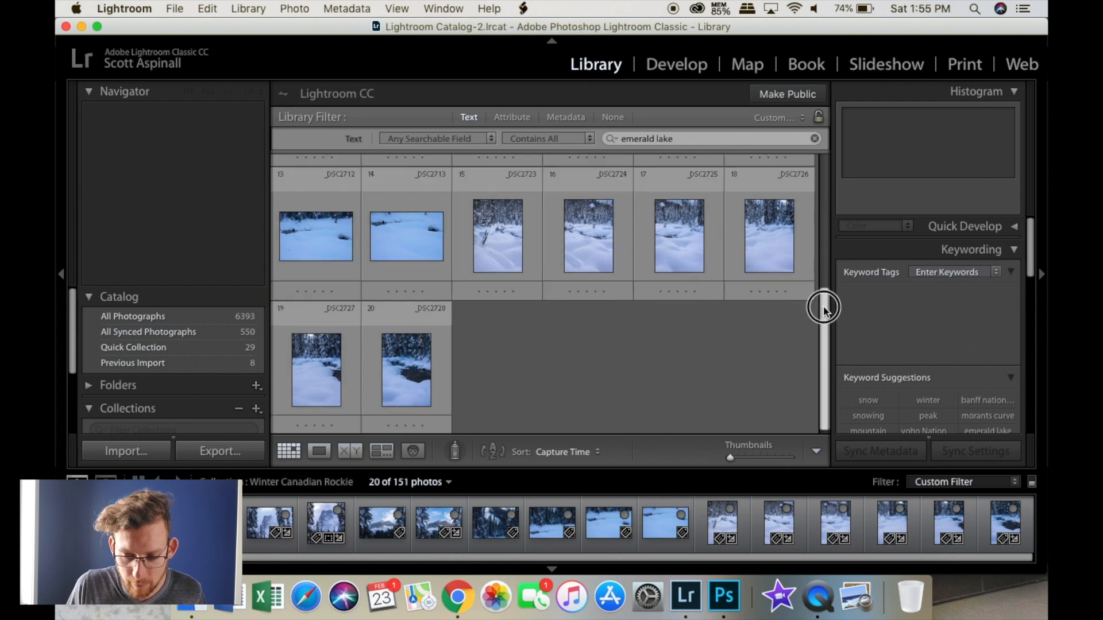
{"action": "left_click", "coordinate": [816, 139]}
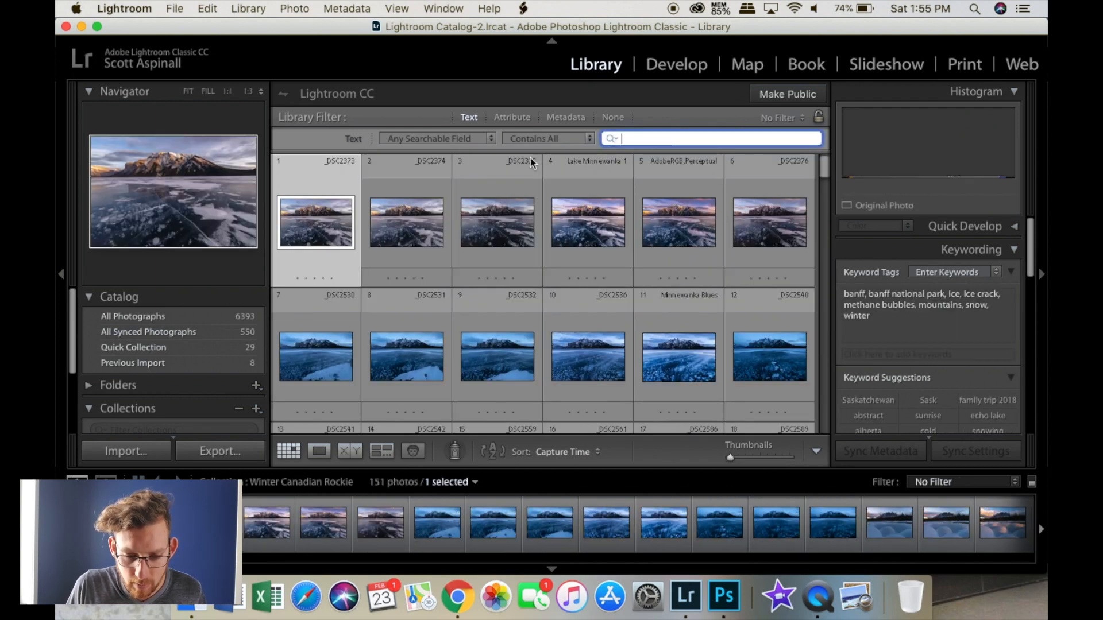
{"action": "left_click", "coordinate": [816, 360]}
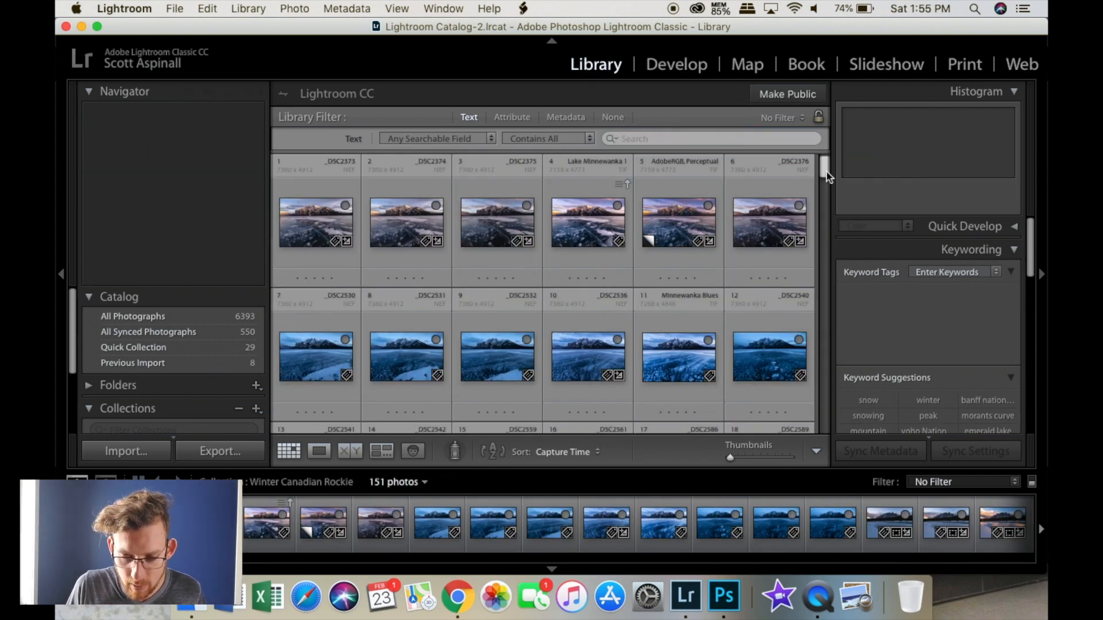
Open the ice cave photo _DSC2744 in Develop and hide the Navigator and History area and the filmstrip.
{"action": "left_click_drag", "start_coordinate": [823, 168], "coordinate": [795, 289]}
{"action": "left_click", "coordinate": [497, 336]}
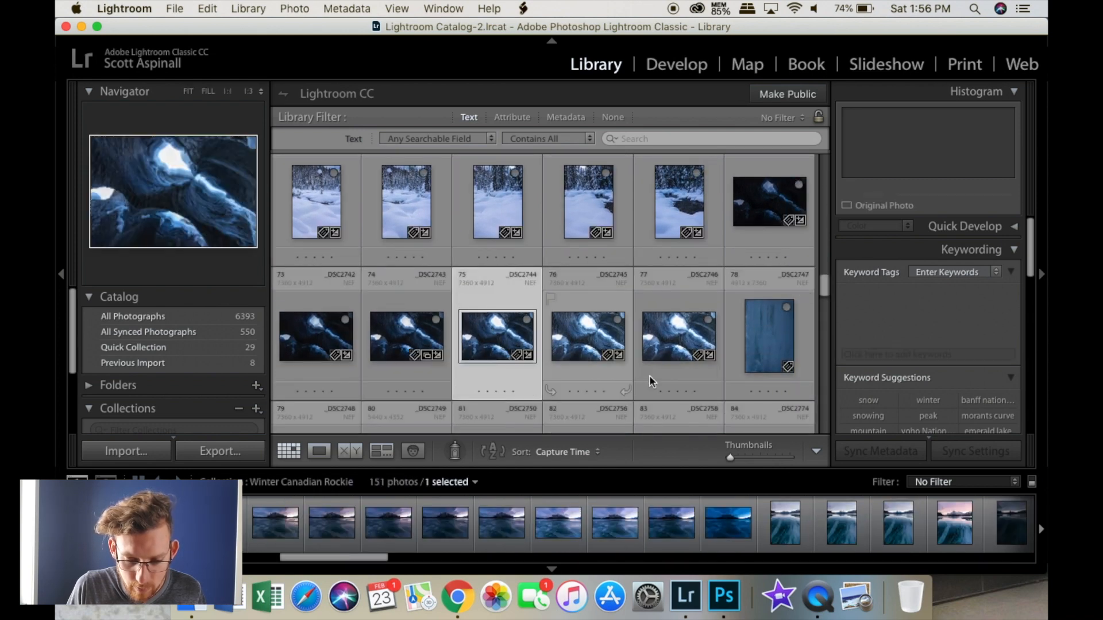
{"action": "key", "text": "d"}
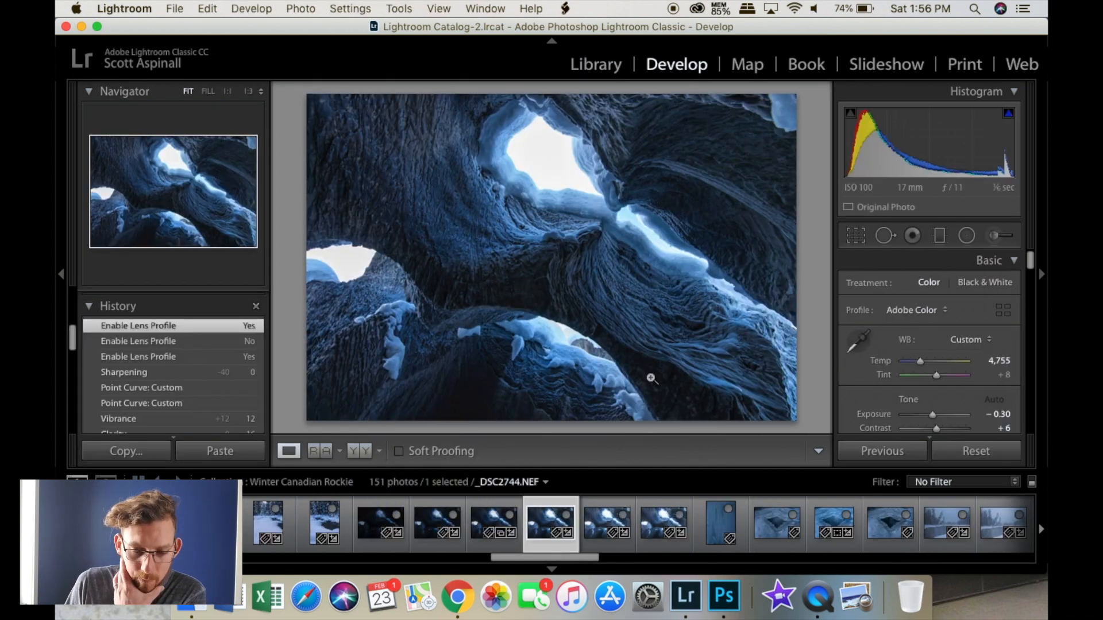
{"action": "left_click", "coordinate": [61, 275]}
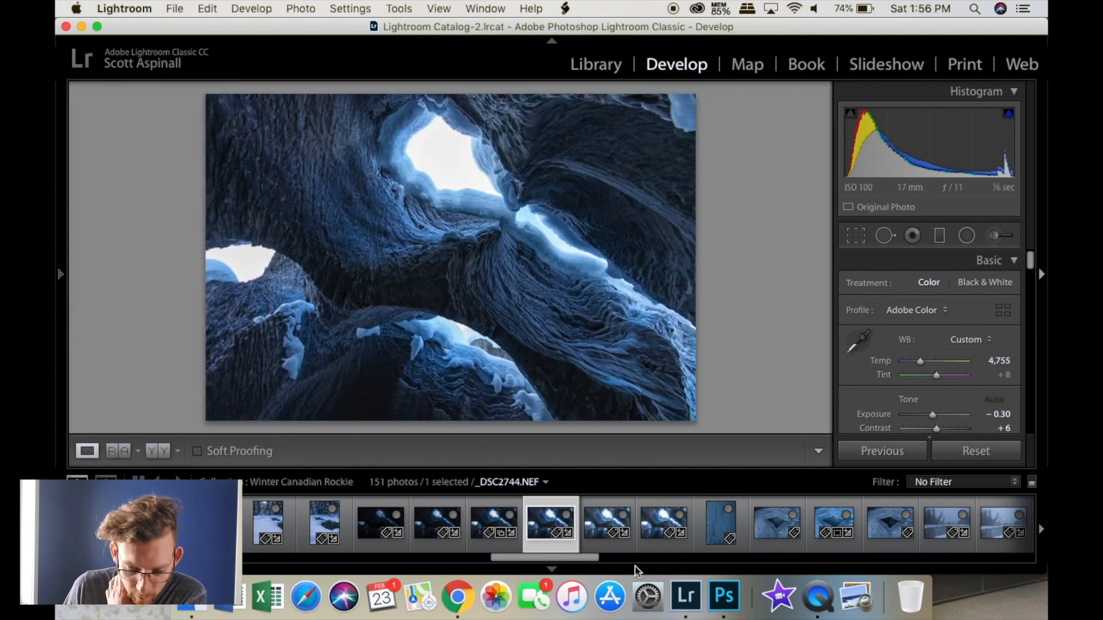
{"action": "left_click", "coordinate": [551, 568]}
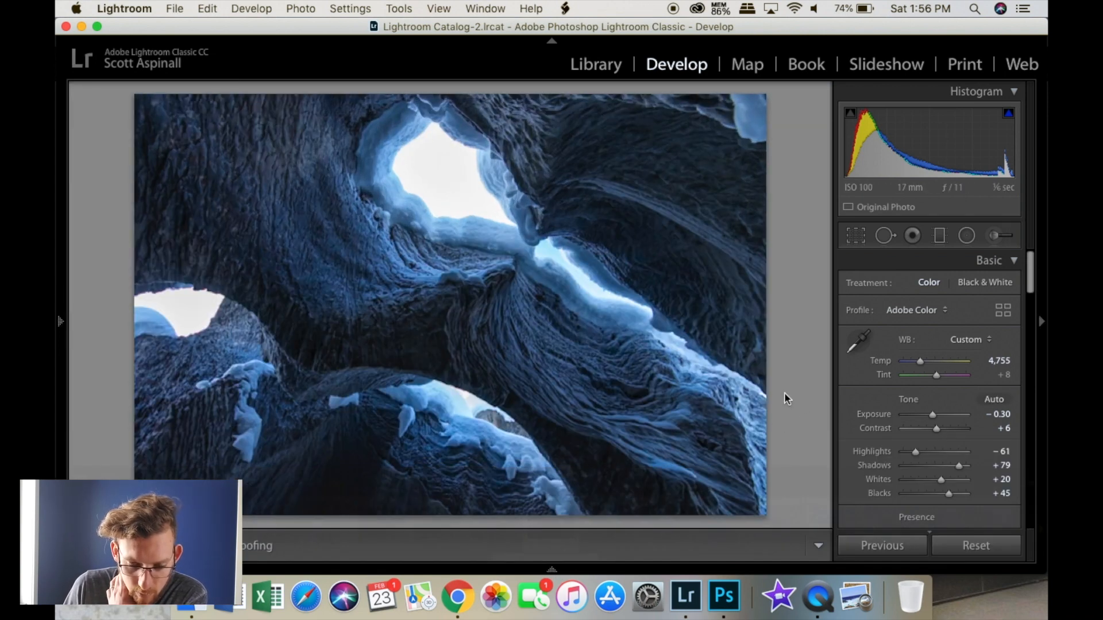
Compare the bracketed ice cave exposures by going back and forth between them, checking image brightness and histogram.
{"action": "key", "text": "Right"}
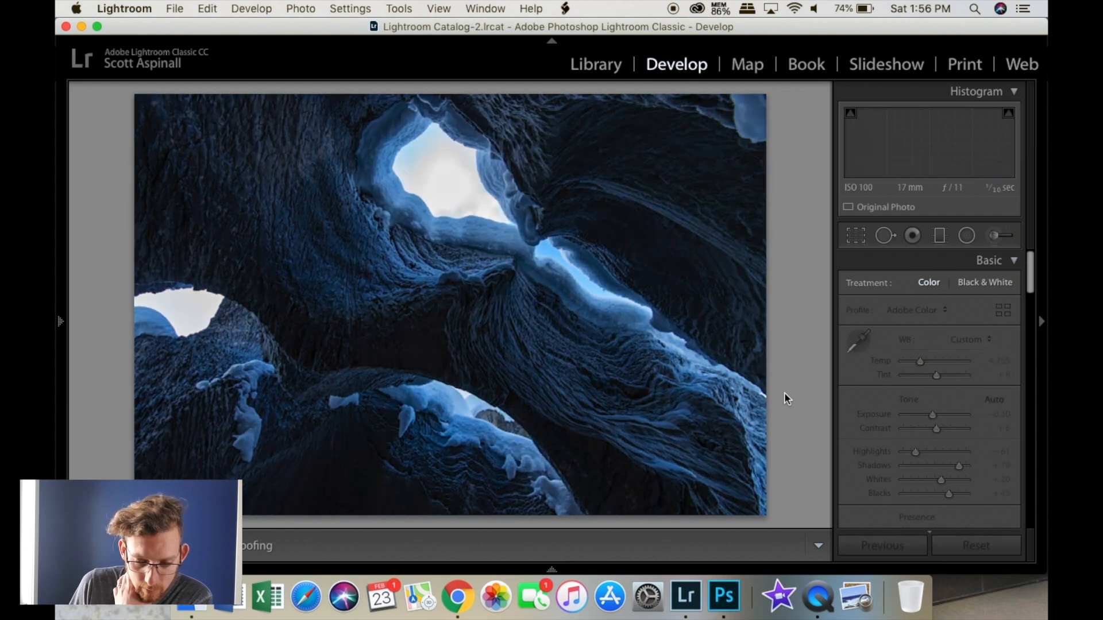
{"action": "key", "text": "Right"}
{"action": "key", "text": "Right"}
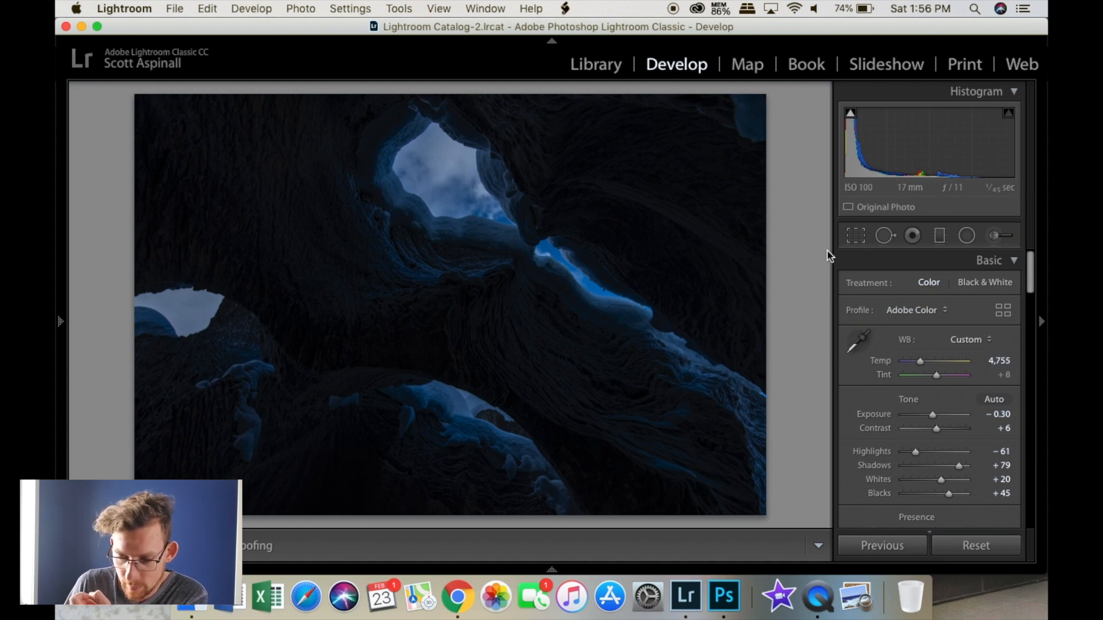
{"action": "key", "text": "Right"}
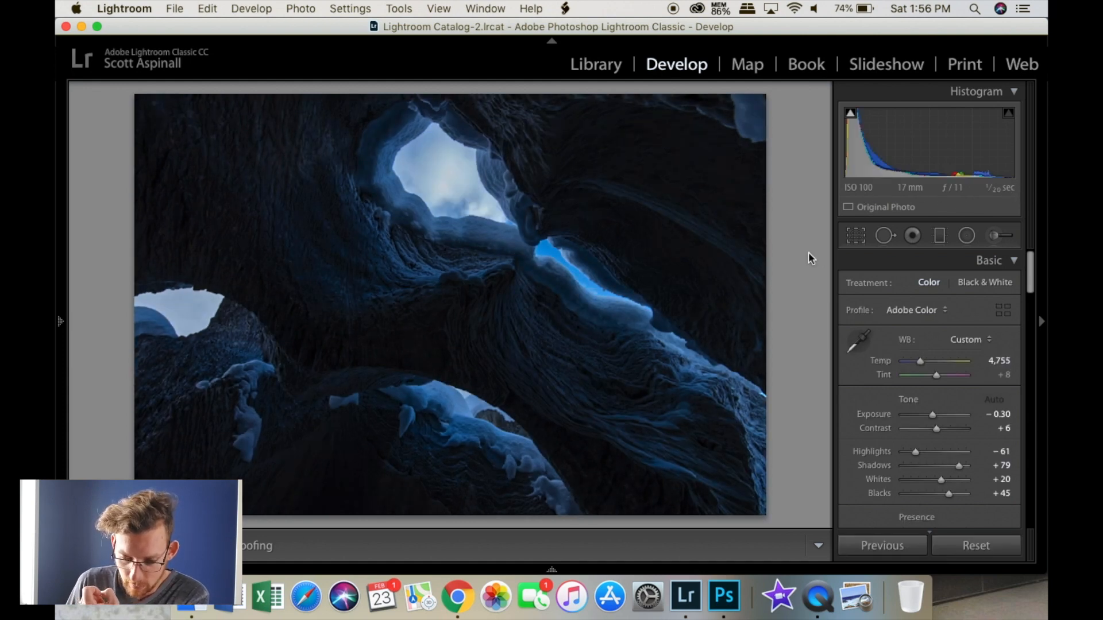
{"action": "key", "text": "Right"}
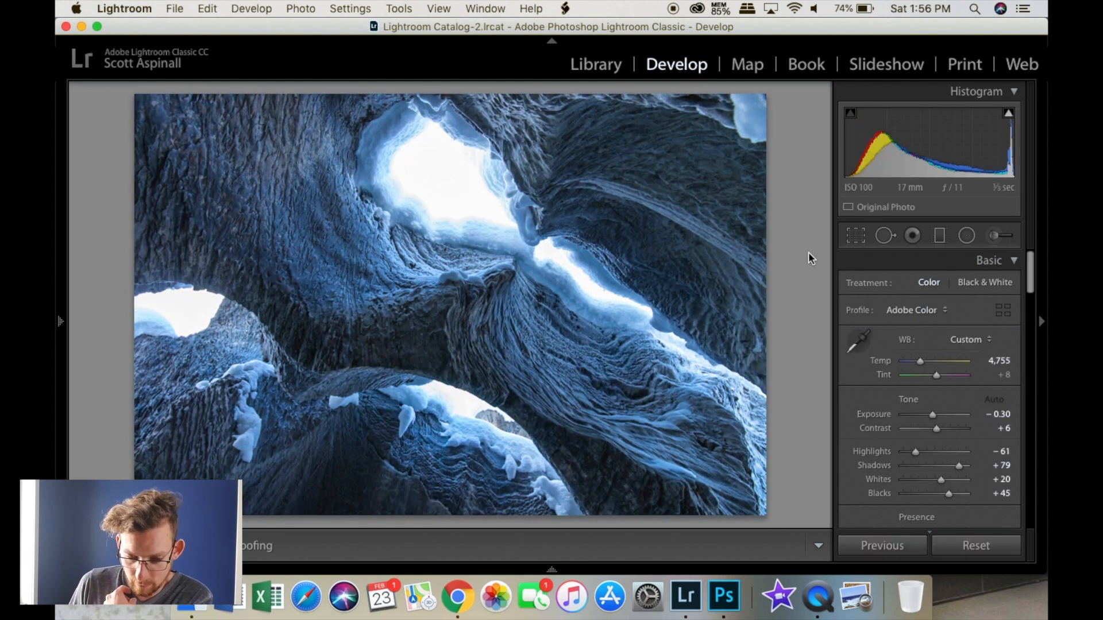
{"action": "key", "text": "Right"}
{"action": "key", "text": "Left"}
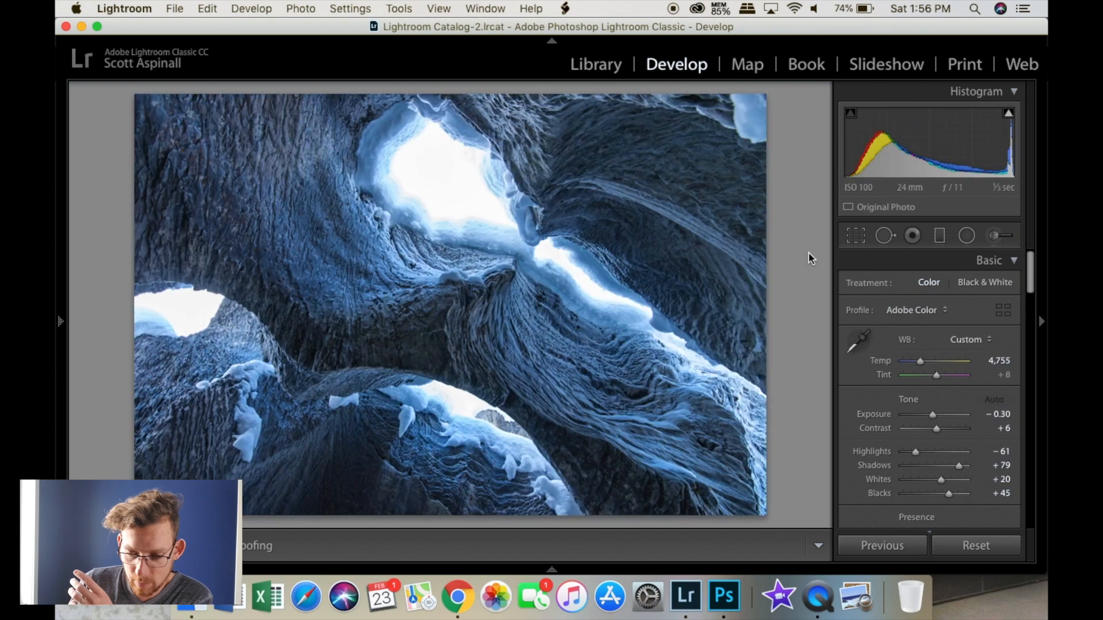
{"action": "key", "text": "Left"}
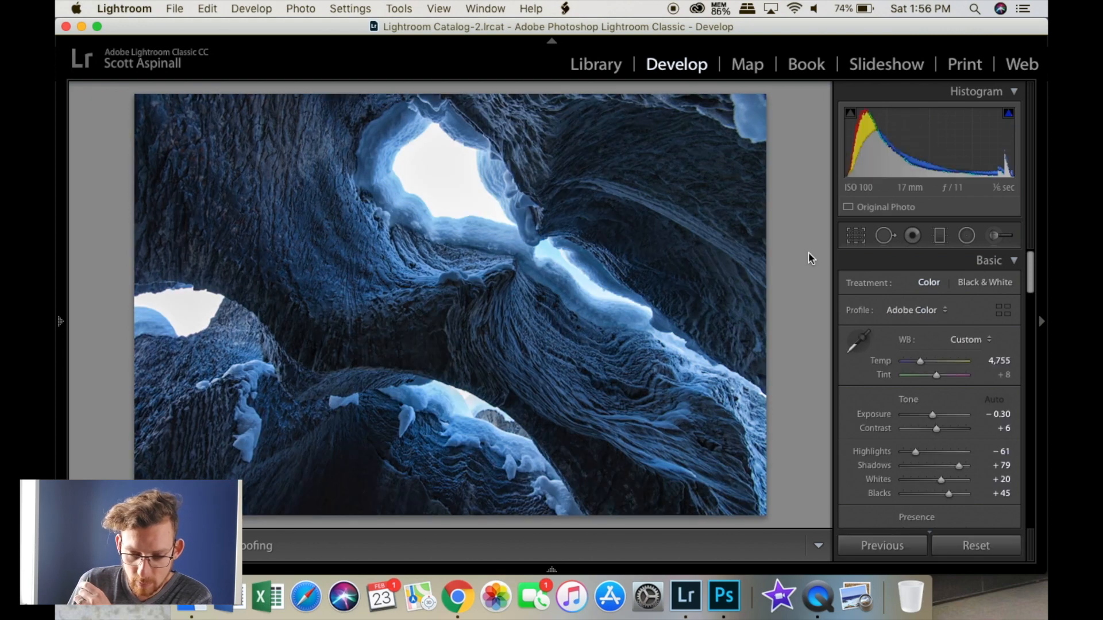
{"action": "key", "text": "Left"}
{"action": "key", "text": "Left"}
{"action": "key", "text": "Right"}
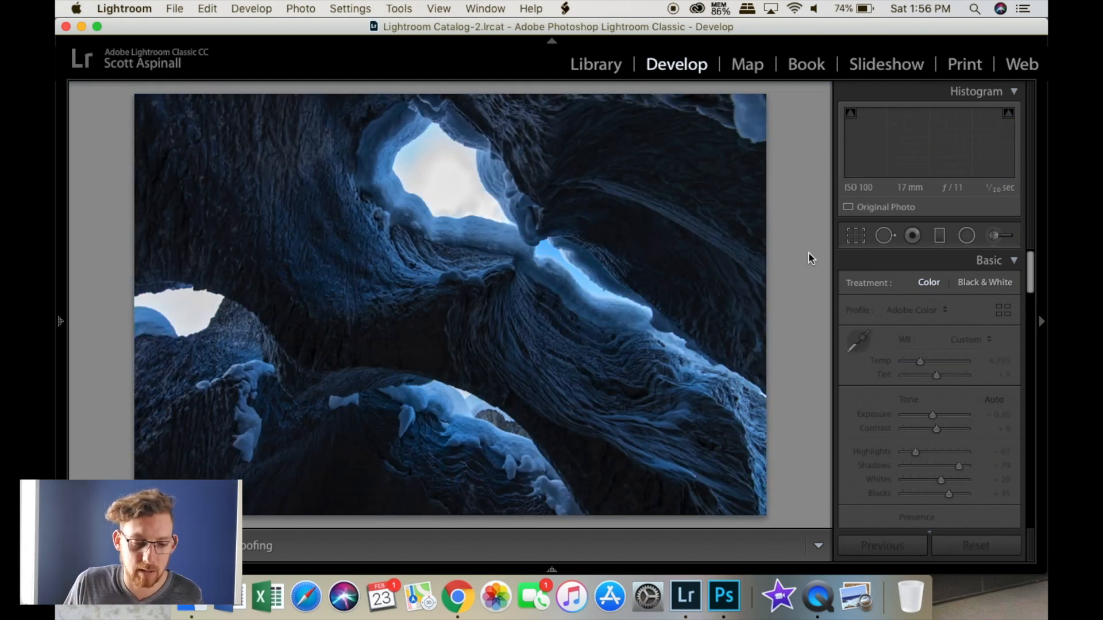
{"action": "key", "text": "Right"}
{"action": "key", "text": "Right"}
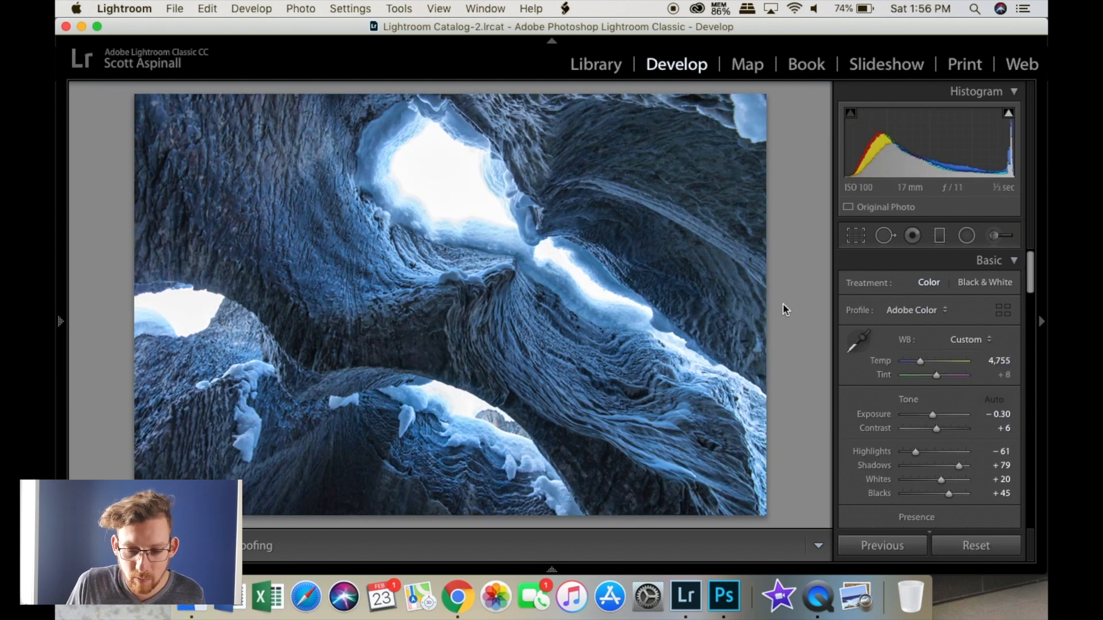
{"action": "key", "text": "Left"}
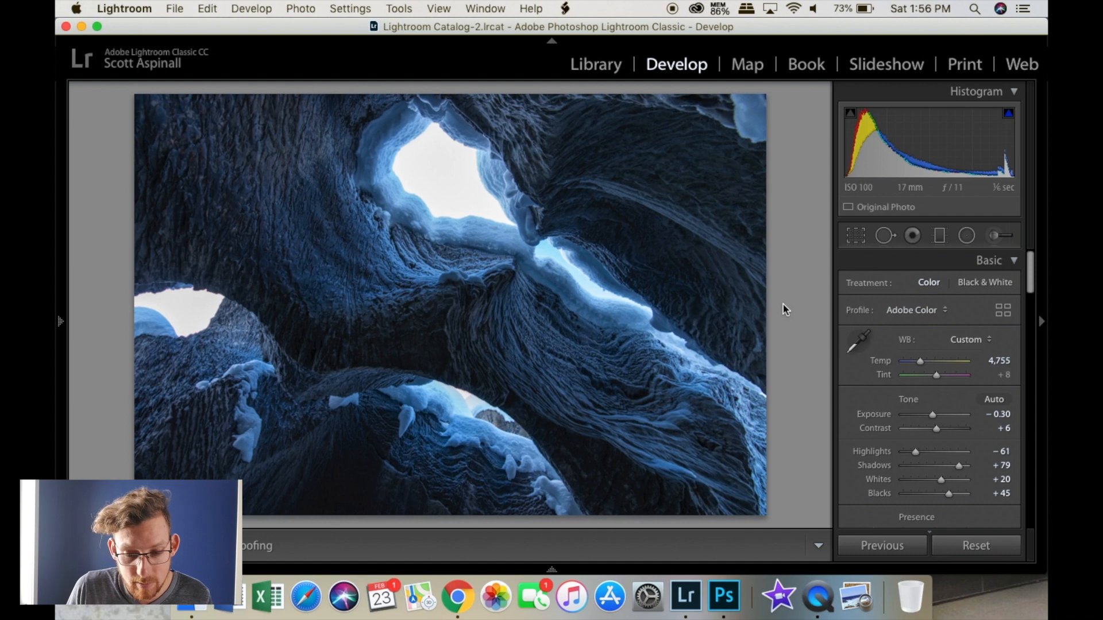
{"action": "key", "text": "Left"}
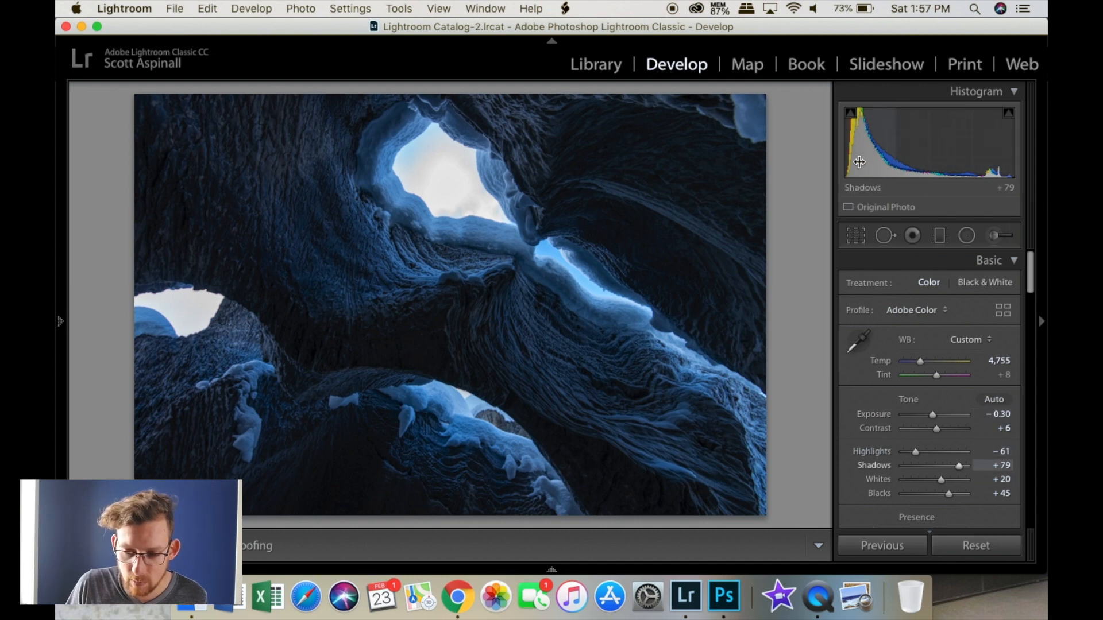
Adjust the ice cave photo's tone with Exposure +0.14, Highlights −72 and Whites +31.
{"action": "left_click_drag", "start_coordinate": [880, 144], "coordinate": [874, 156]}
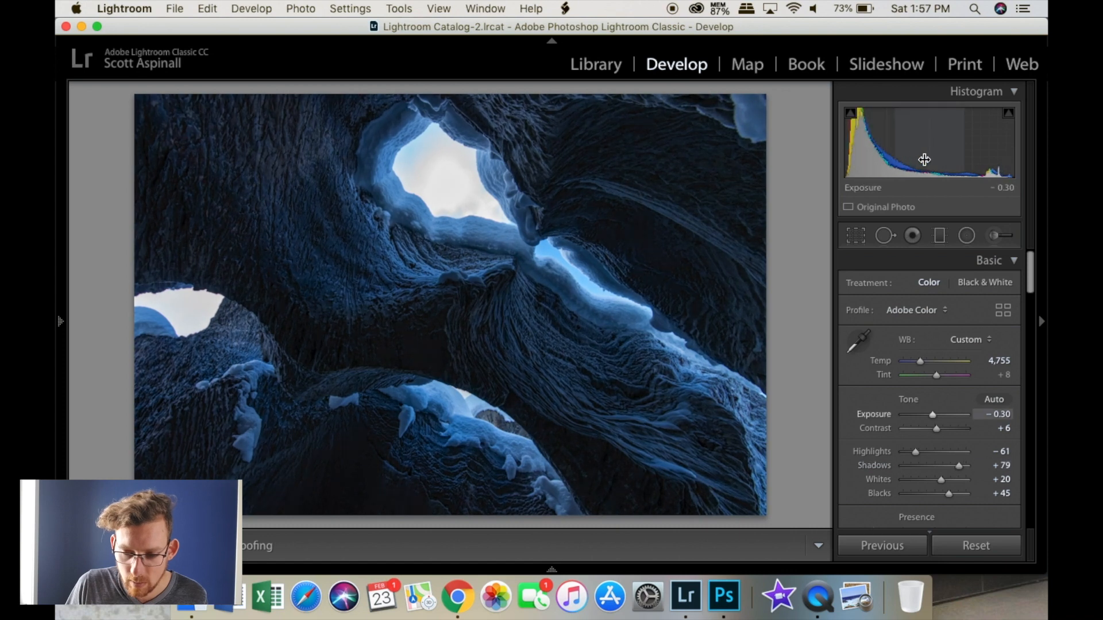
{"action": "left_click_drag", "start_coordinate": [932, 414], "coordinate": [935, 414]}
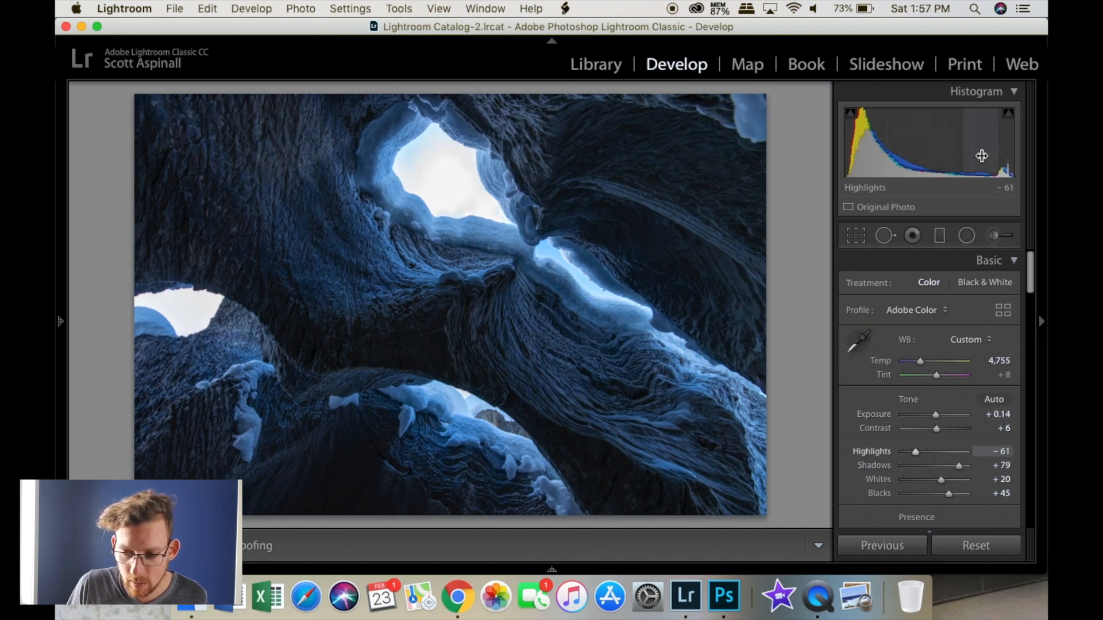
{"action": "left_click_drag", "start_coordinate": [912, 452], "coordinate": [911, 452]}
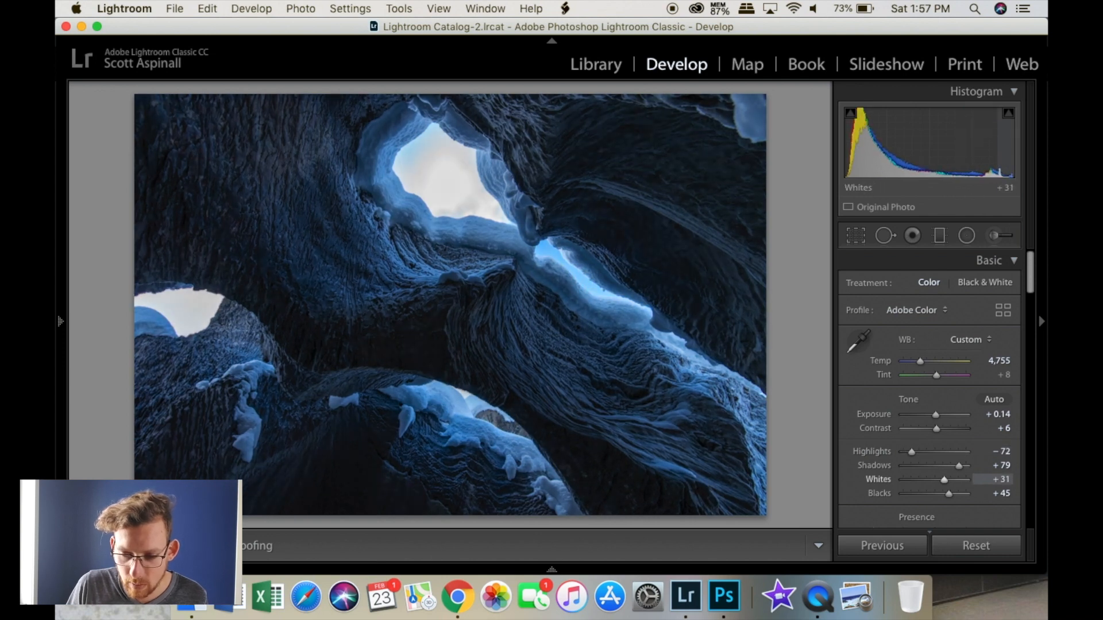
Raise the ice cave photo's Whites to +36 and its Contrast to +8.
{"action": "left_click_drag", "start_coordinate": [1003, 159], "coordinate": [1007, 160]}
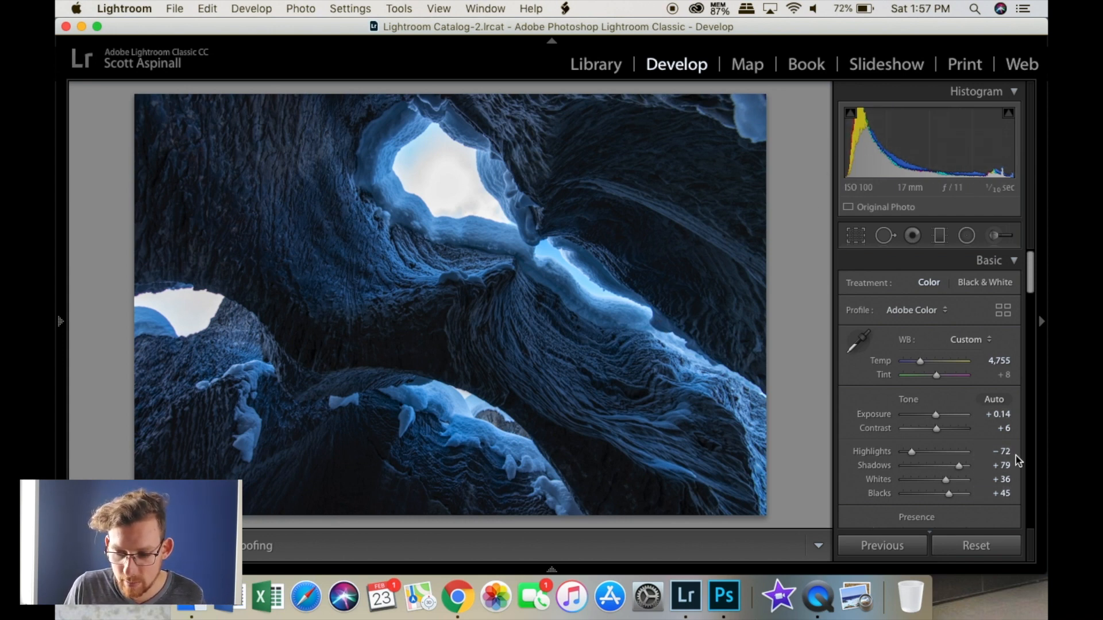
{"action": "left_click_drag", "start_coordinate": [998, 431], "coordinate": [994, 428]}
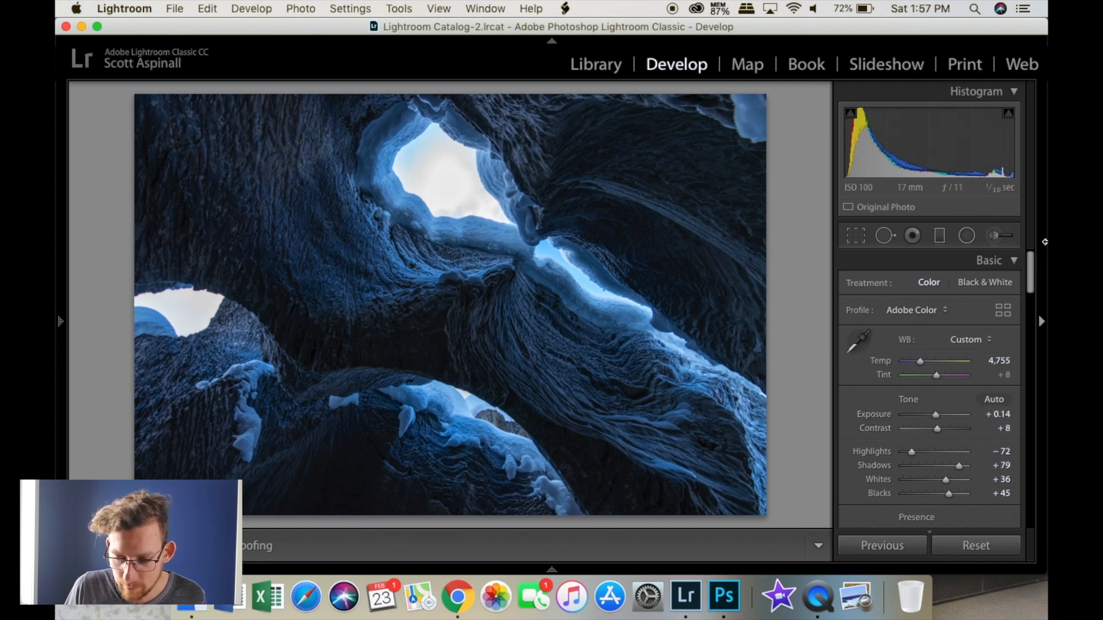
{"action": "left_click_drag", "start_coordinate": [1028, 275], "coordinate": [1028, 247]}
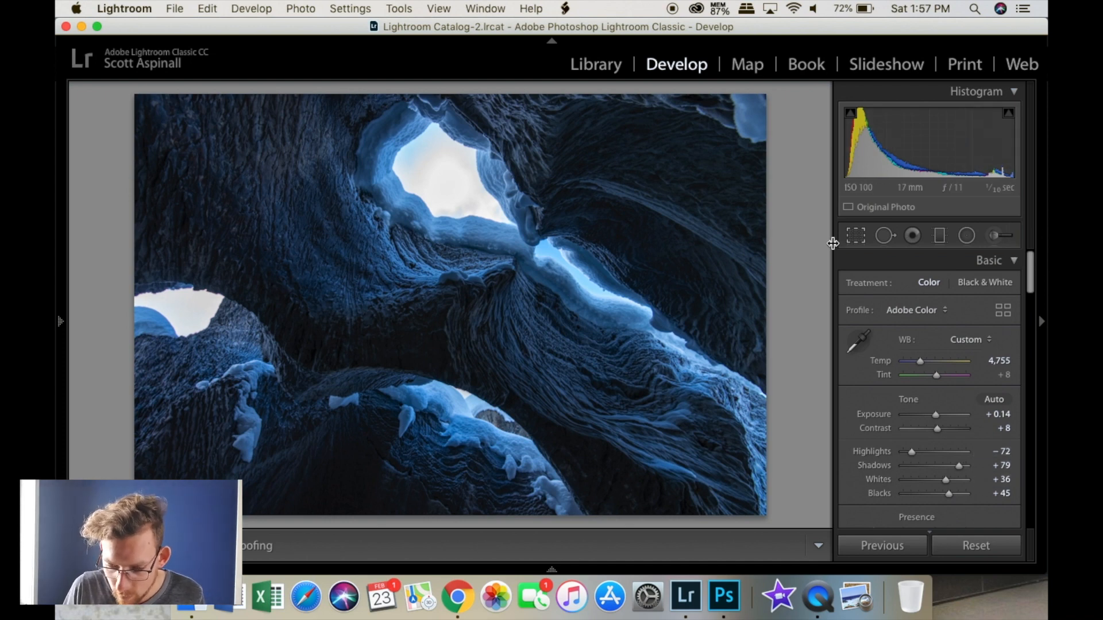
Go two photos ahead to the 1/3 sec ice cave exposure, check its highlight clipping, and undo the last Highlights change.
{"action": "key", "text": "Right"}
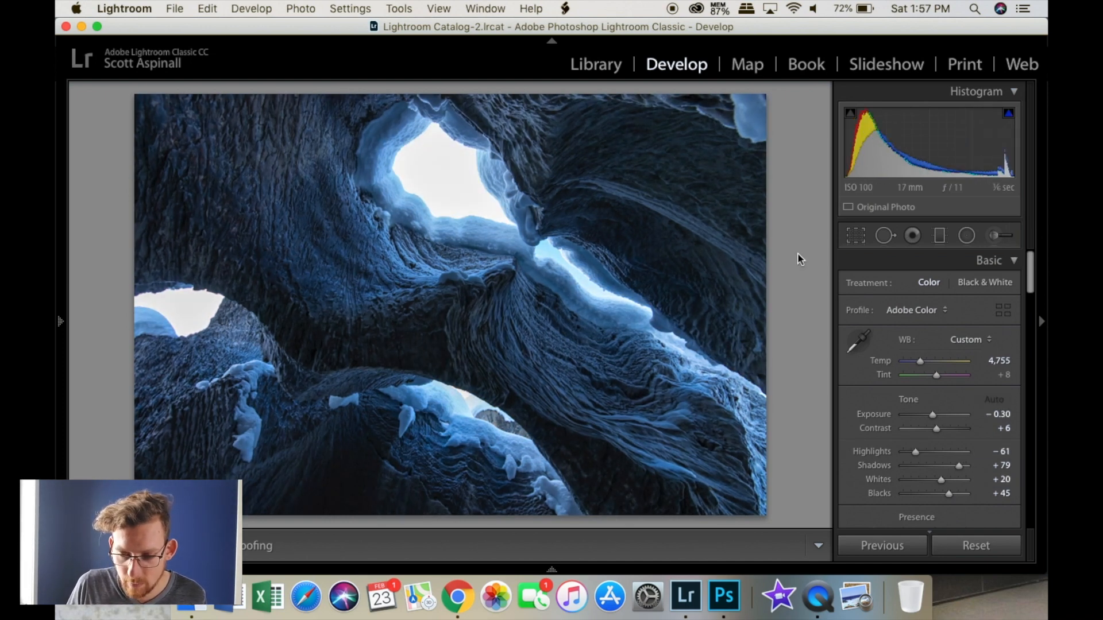
{"action": "key", "text": "Right"}
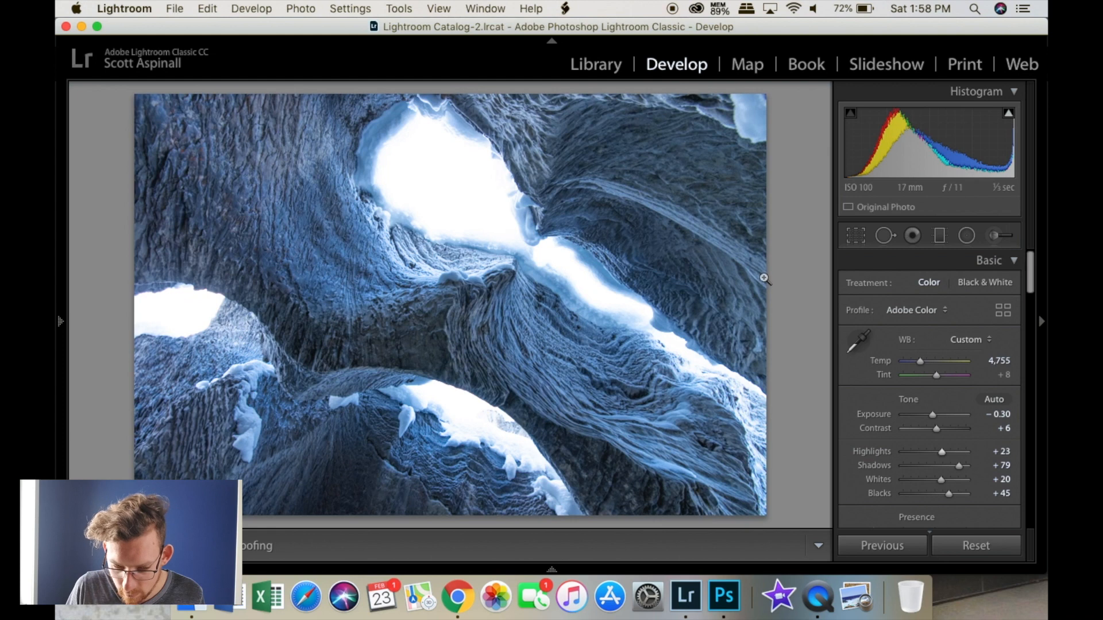
{"action": "left_click", "coordinate": [1008, 118]}
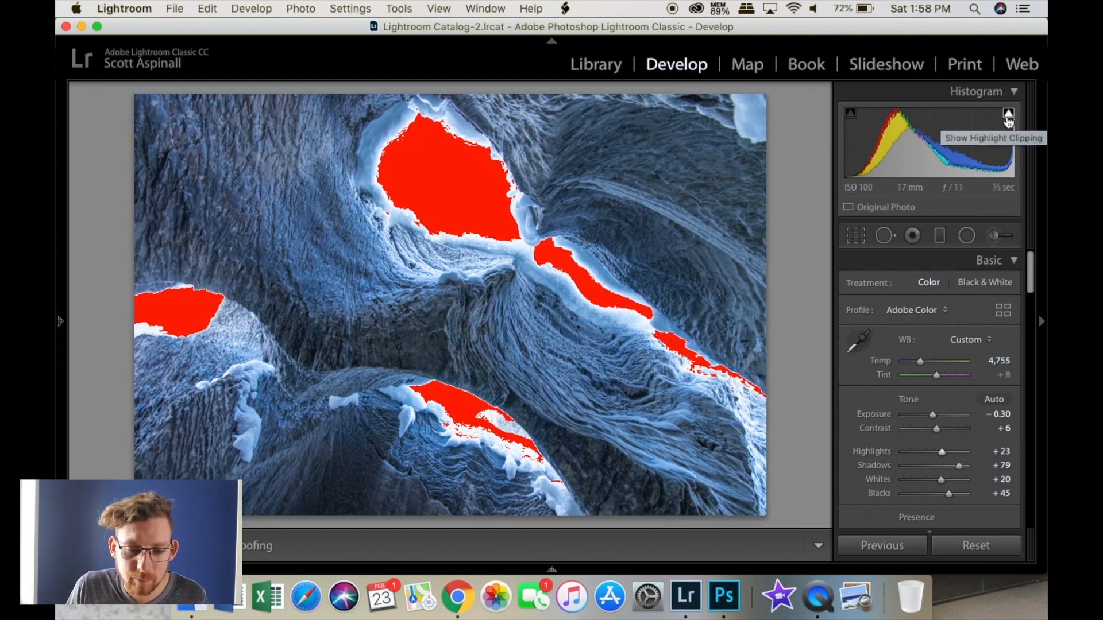
{"action": "left_click", "coordinate": [1009, 119]}
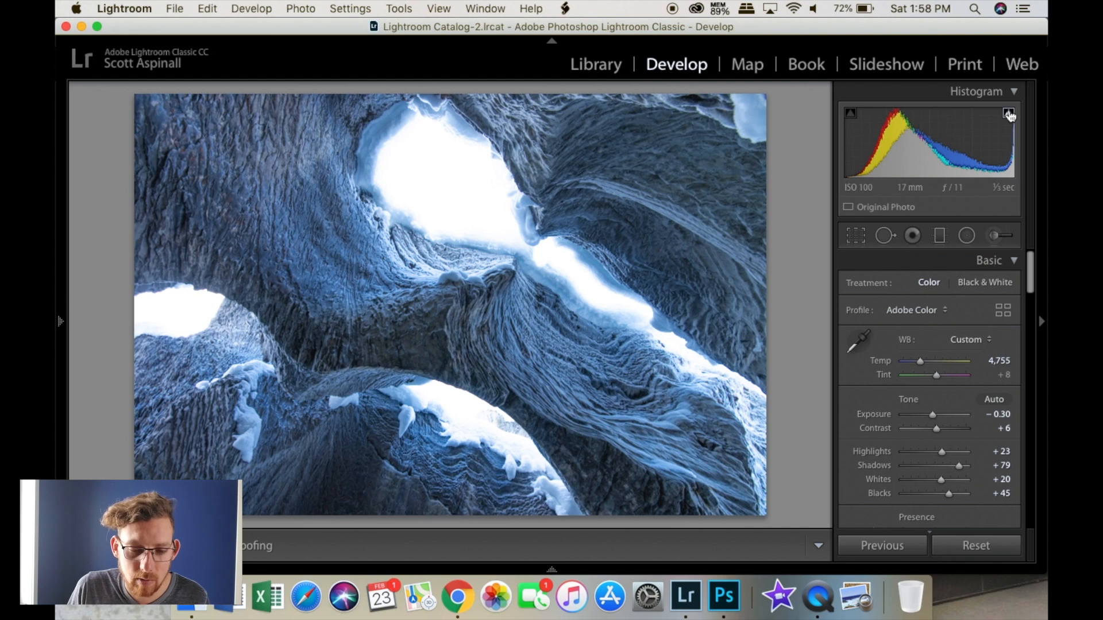
{"action": "left_click", "coordinate": [1008, 115]}
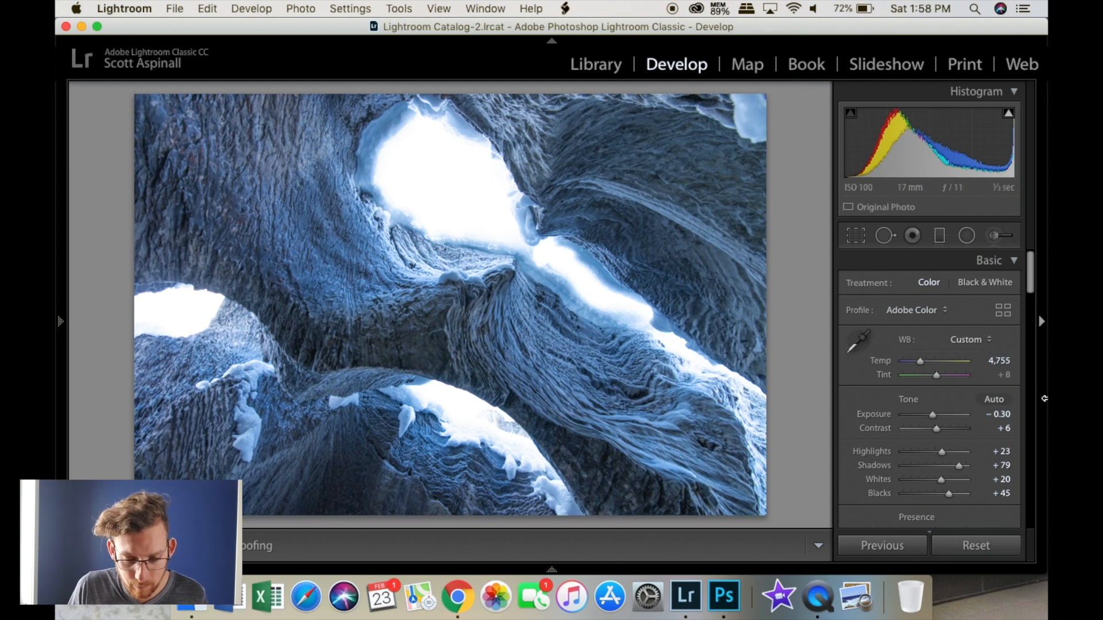
{"action": "key", "text": "super+z"}
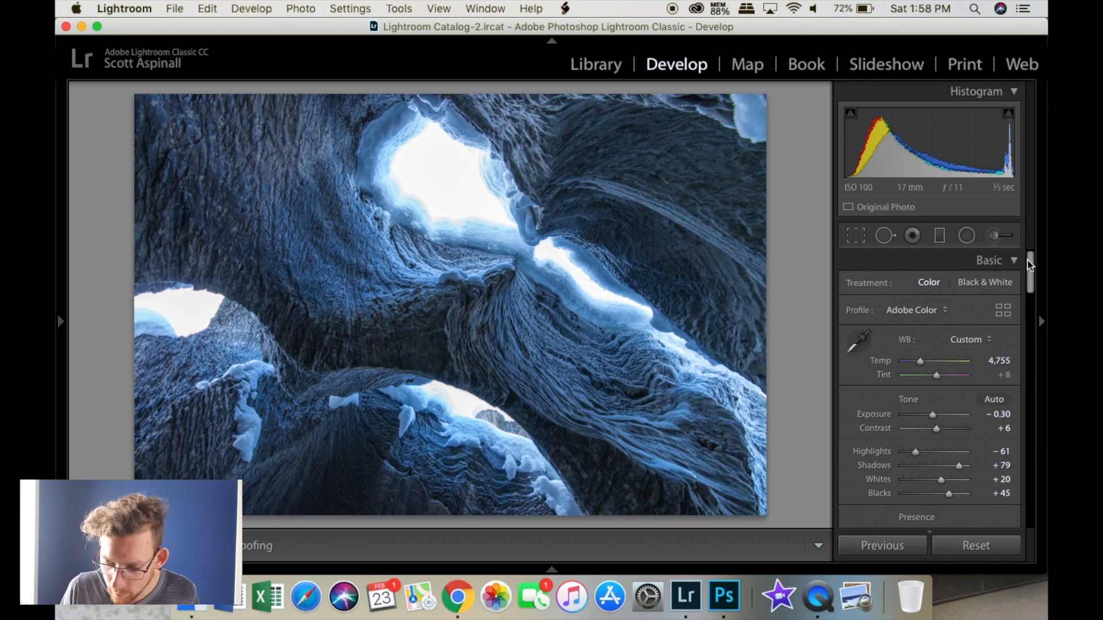
Try Vibrance and Saturation at +100 and at 0 on the ice cave photo, and undo these changes.
{"action": "left_click_drag", "start_coordinate": [1028, 268], "coordinate": [1024, 279]}
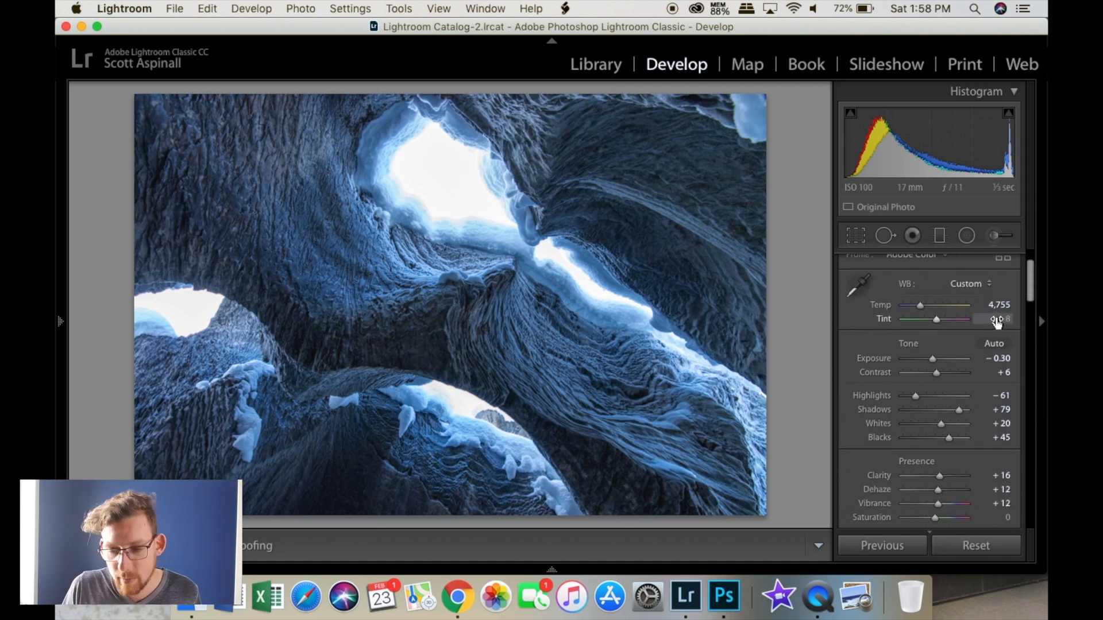
{"action": "left_click_drag", "start_coordinate": [938, 504], "coordinate": [997, 517]}
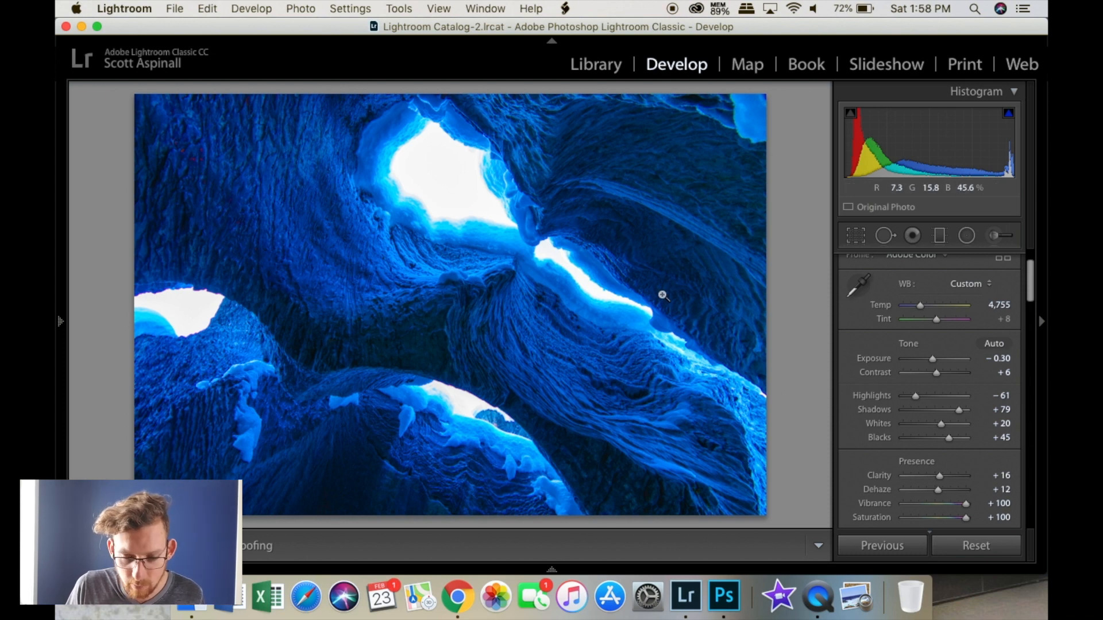
{"action": "double_click", "coordinate": [873, 504]}
{"action": "double_click", "coordinate": [872, 517]}
{"action": "key", "text": "super+z"}
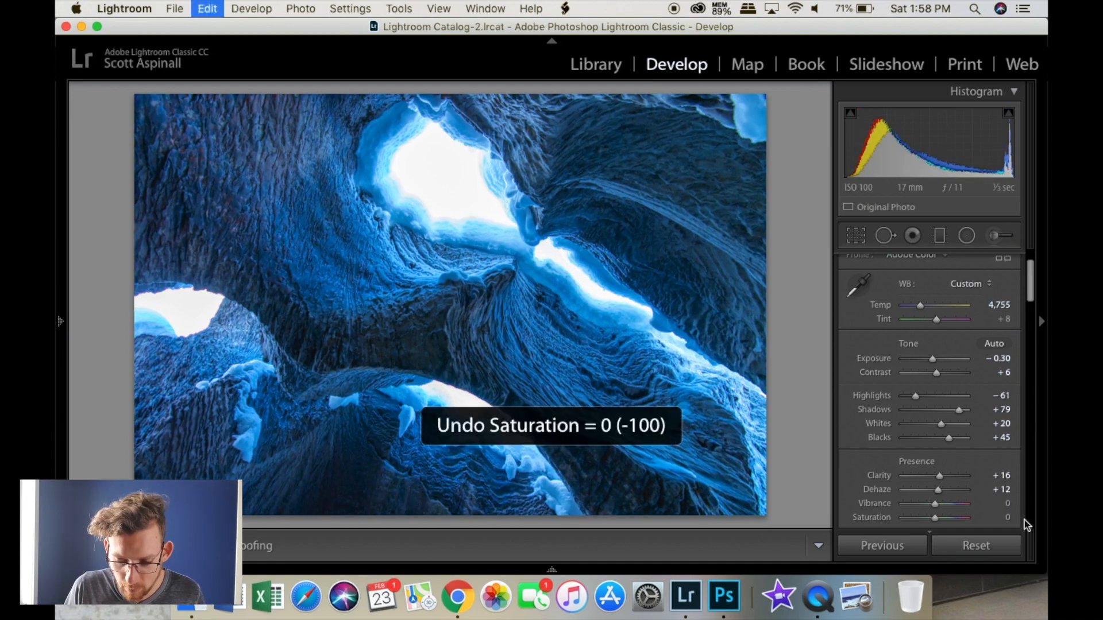
{"action": "key", "text": "super+z"}
{"action": "key", "text": "super+z"}
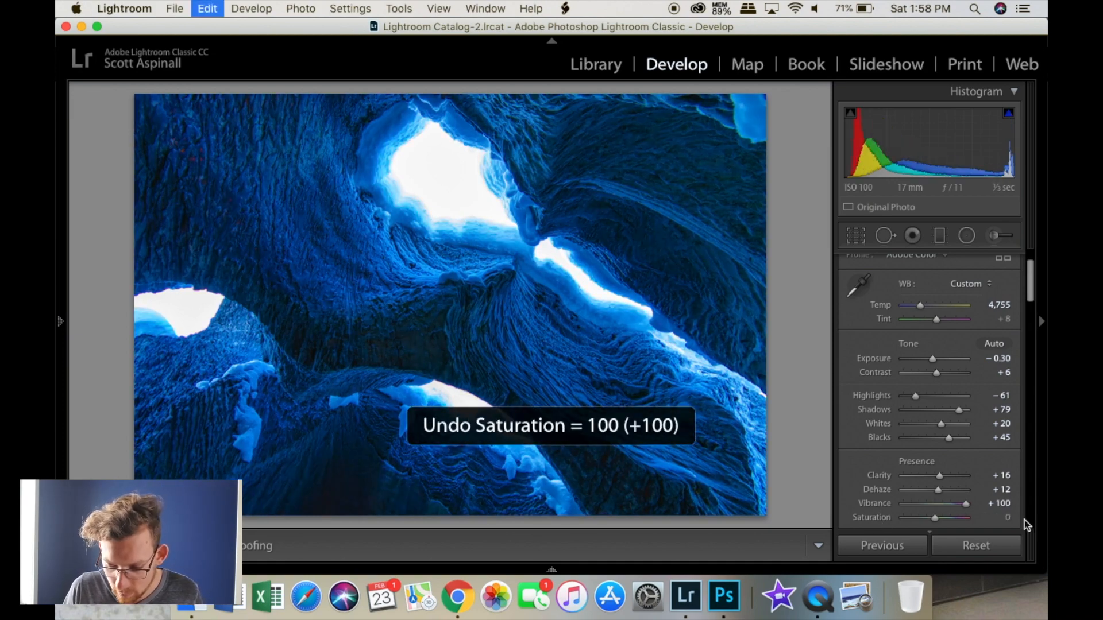
{"action": "key", "text": "super+z"}
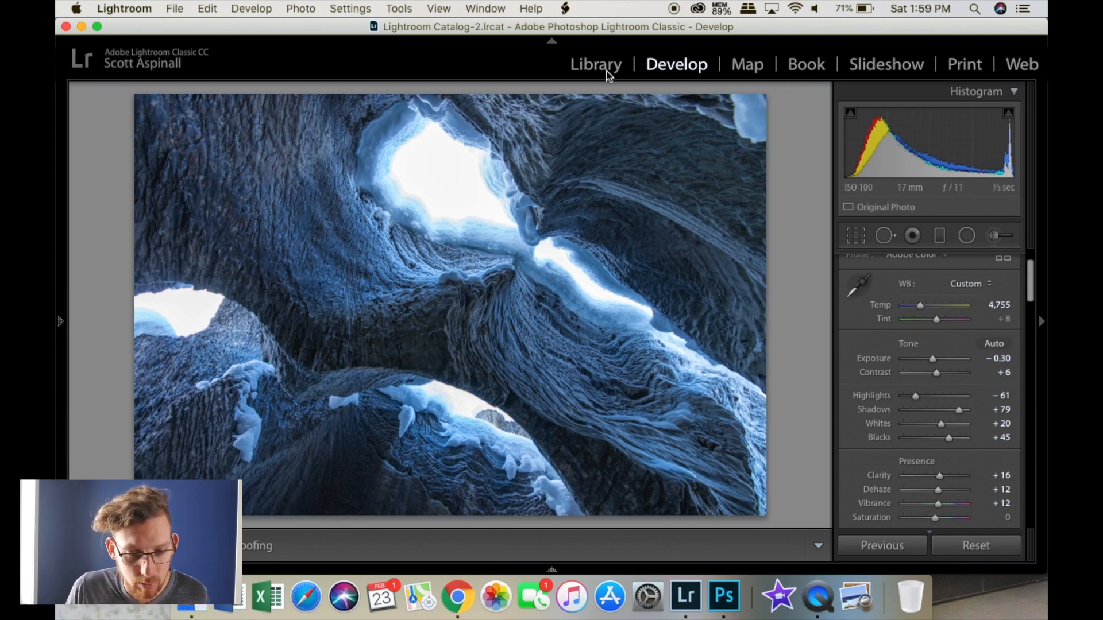
Set the white balance Temp to 4,715 and Clarity to +14, judging the rock texture close up before returning to the full image.
{"action": "left_click_drag", "start_coordinate": [994, 305], "coordinate": [1003, 305]}
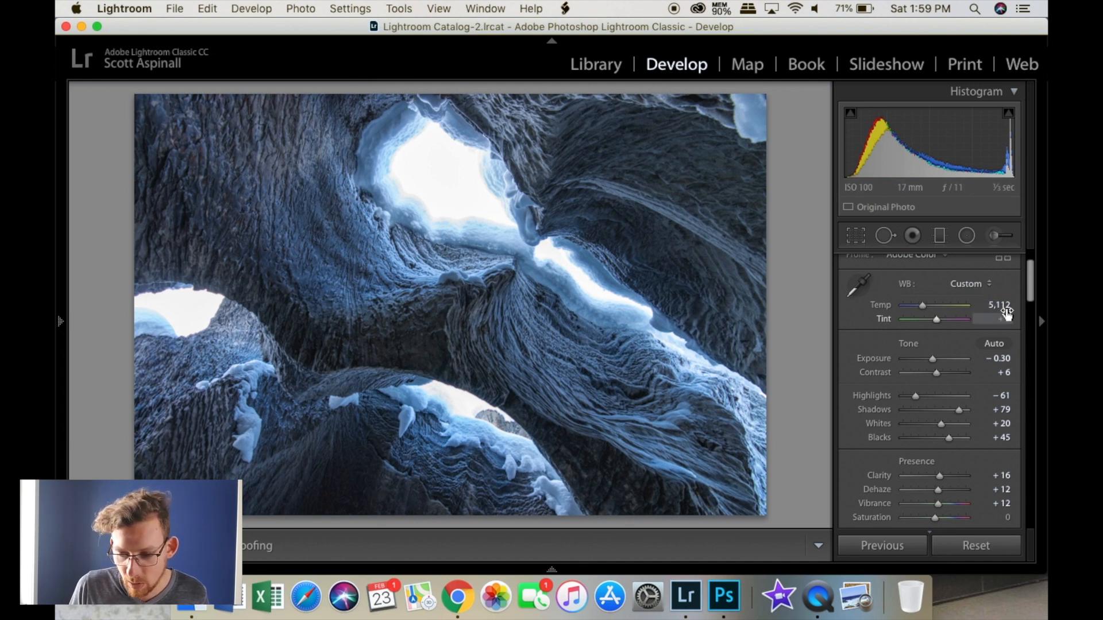
{"action": "left_click_drag", "start_coordinate": [1004, 310], "coordinate": [993, 305]}
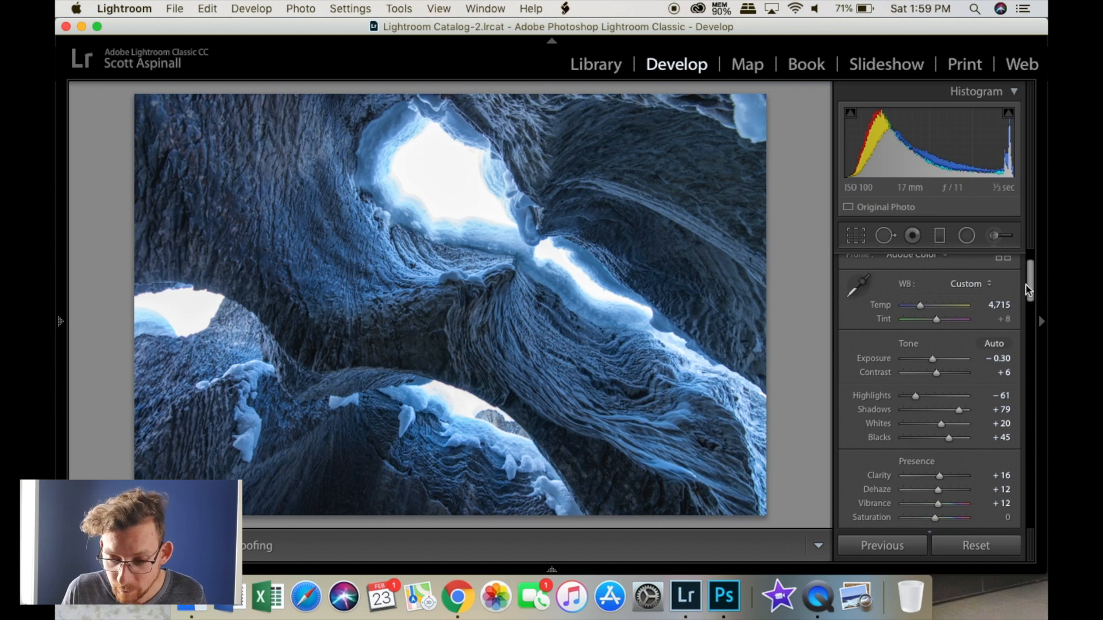
{"action": "left_click_drag", "start_coordinate": [1028, 280], "coordinate": [1029, 294]}
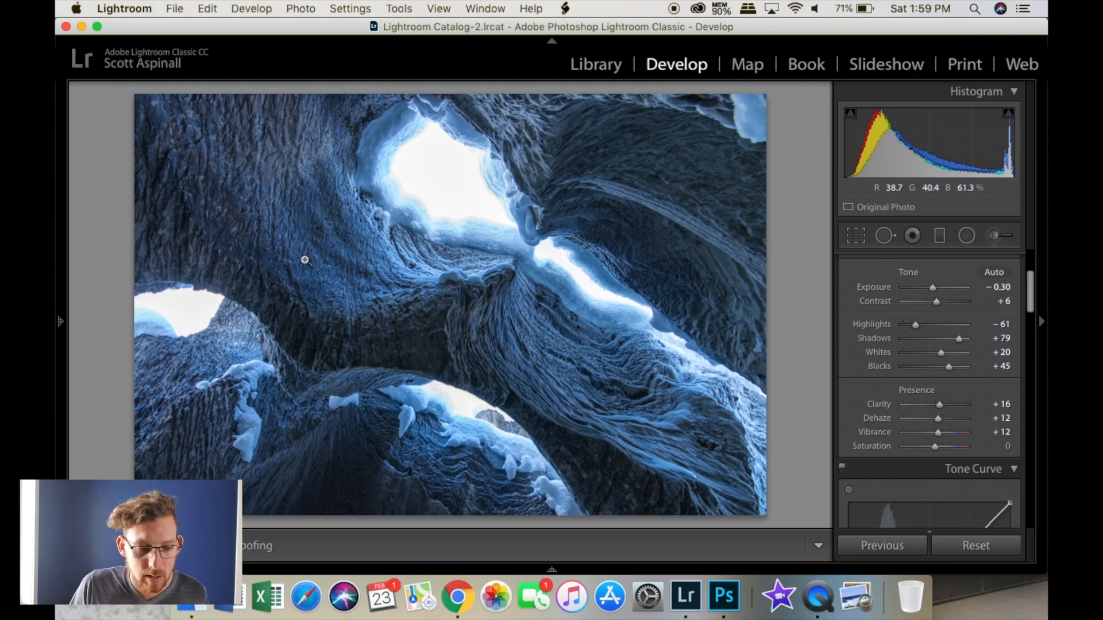
{"action": "left_click", "coordinate": [266, 163]}
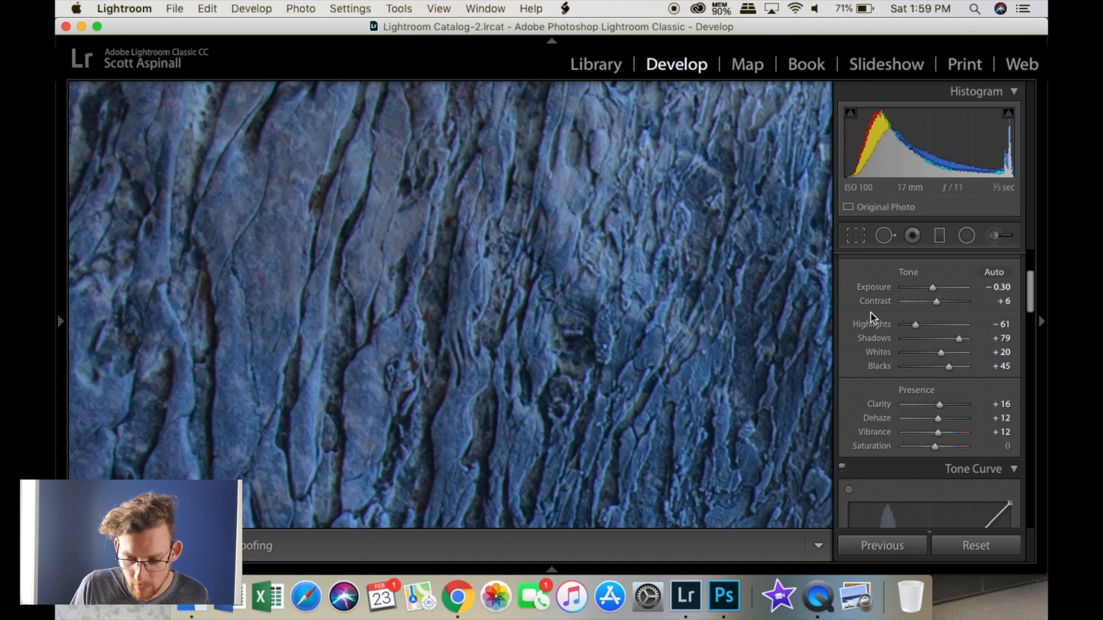
{"action": "double_click", "coordinate": [880, 405]}
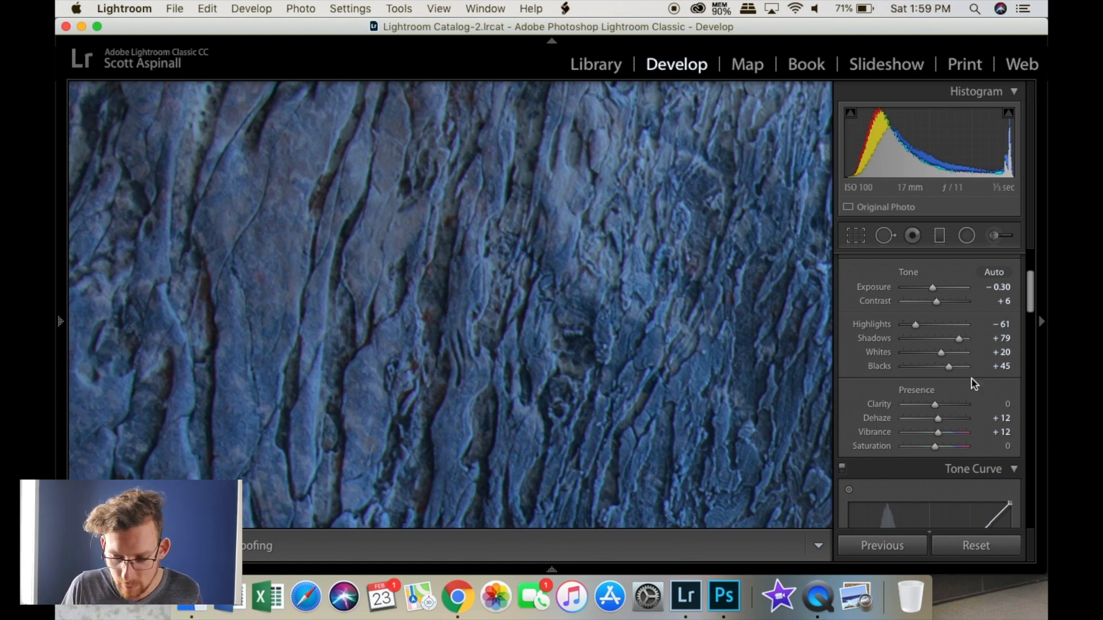
{"action": "left_click_drag", "start_coordinate": [997, 405], "coordinate": [1006, 406]}
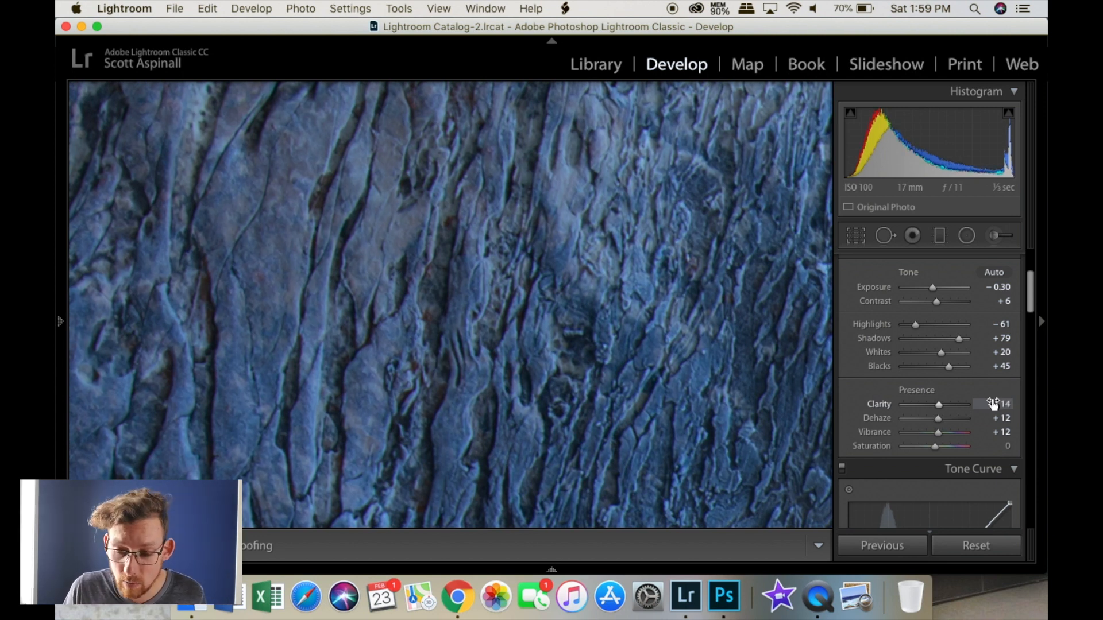
{"action": "left_click", "coordinate": [638, 360]}
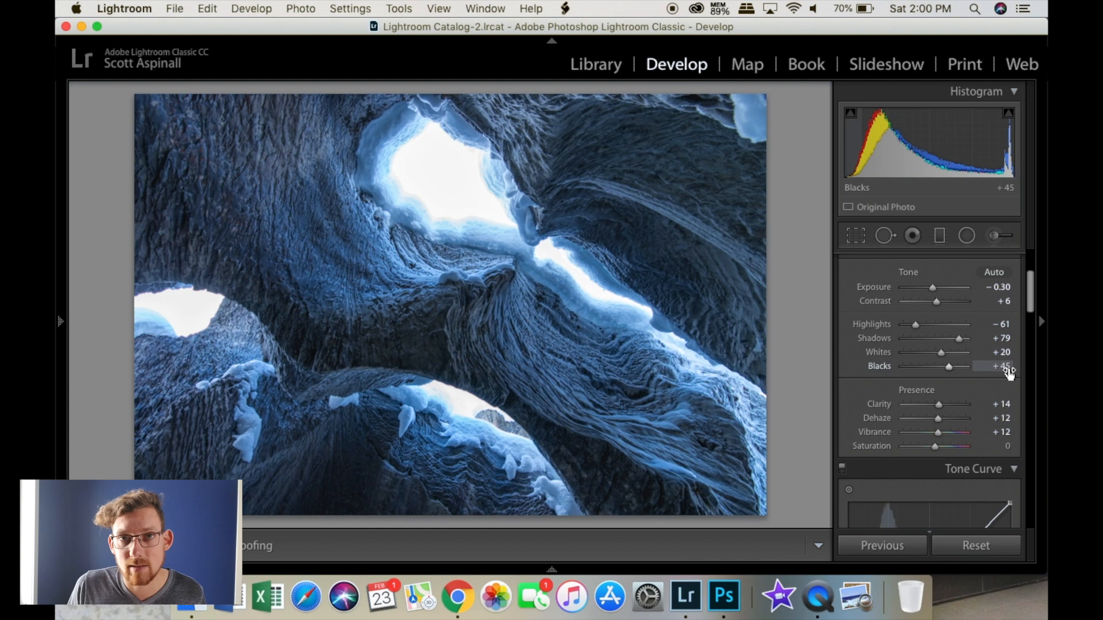
Try reshaping the midtones of the RGB point curve, and undo the curve changes.
{"action": "left_click_drag", "start_coordinate": [1031, 293], "coordinate": [1032, 329]}
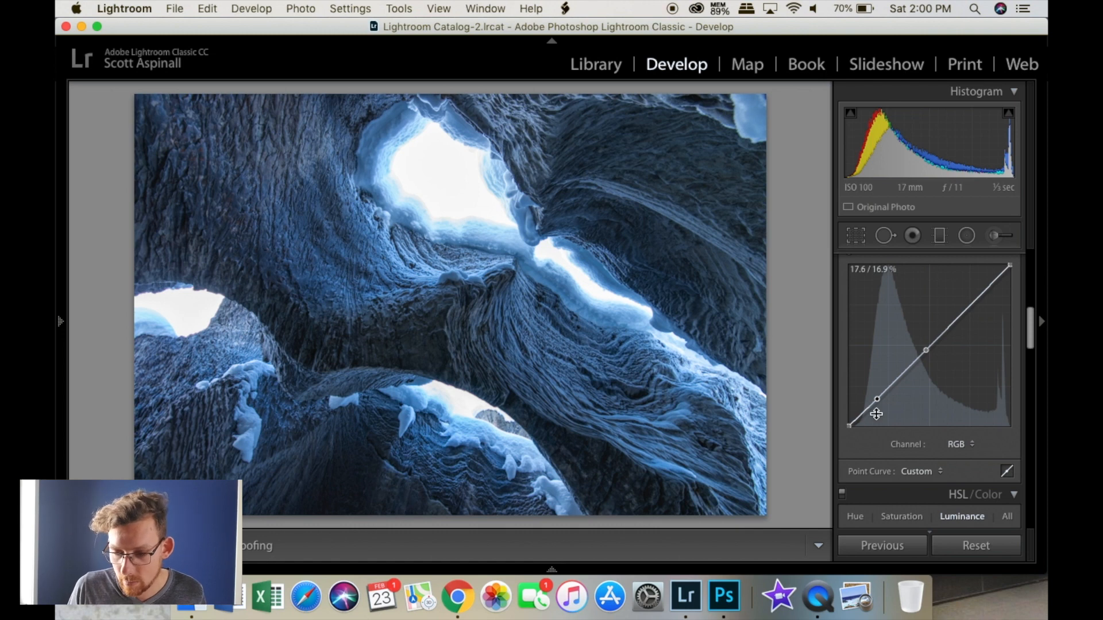
{"action": "left_click", "coordinate": [873, 401]}
{"action": "left_click_drag", "start_coordinate": [924, 350], "coordinate": [922, 348]}
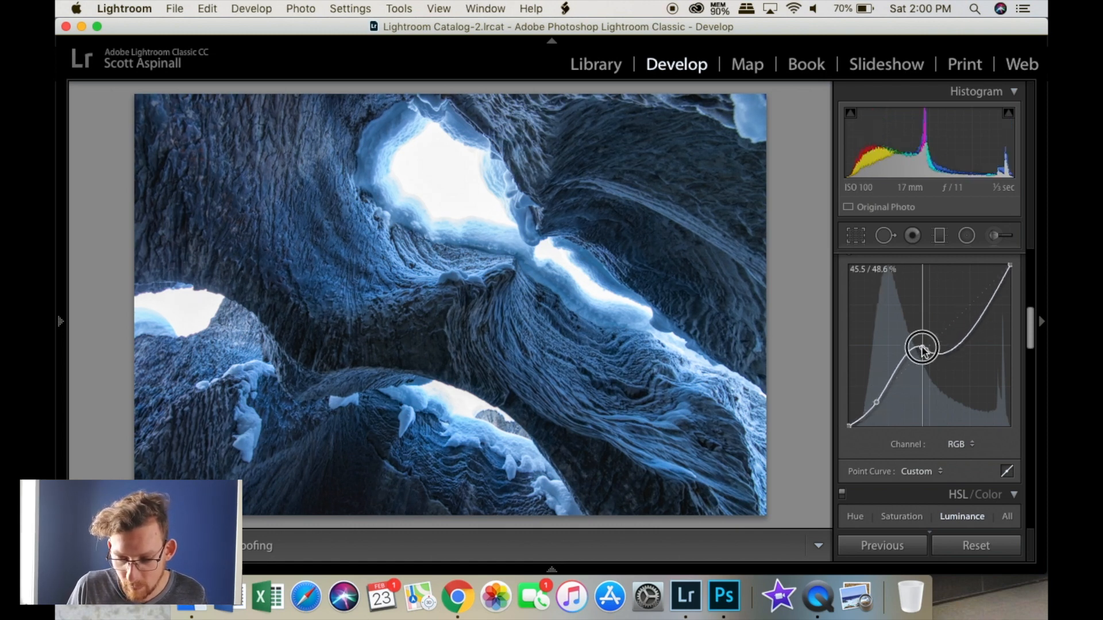
{"action": "key", "text": "super+z"}
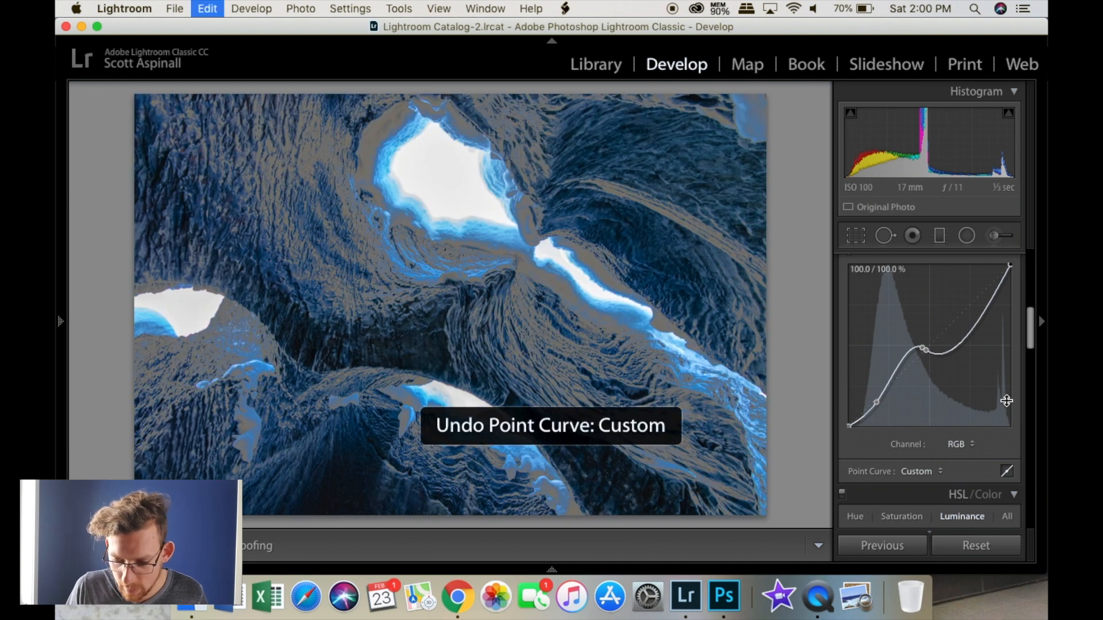
{"action": "left_click_drag", "start_coordinate": [923, 351], "coordinate": [923, 340]}
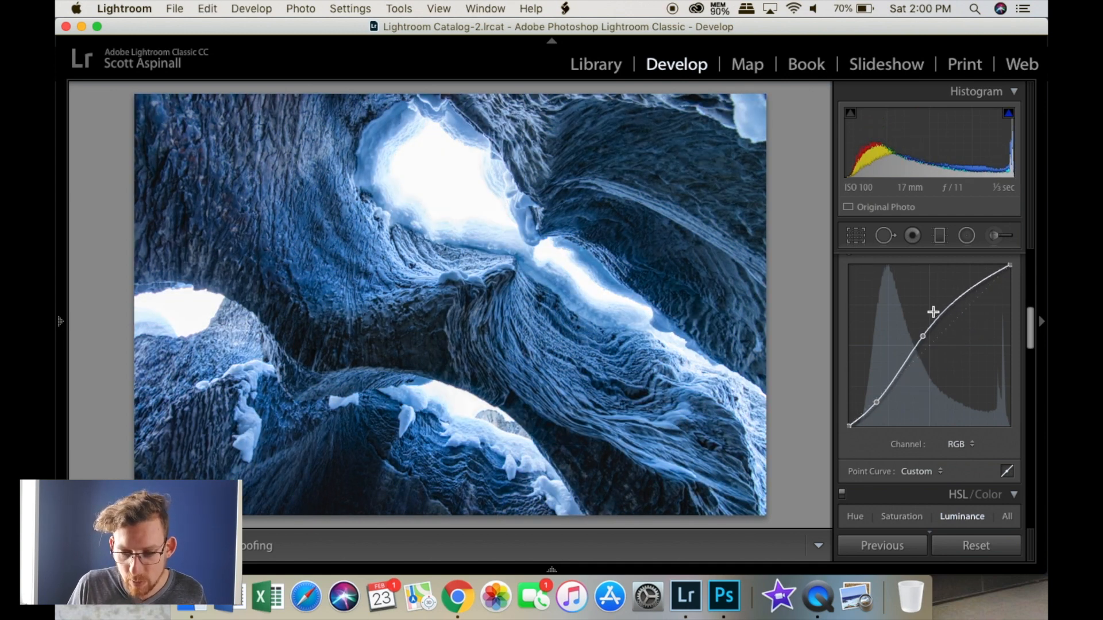
{"action": "key", "text": "super+z"}
{"action": "key", "text": "super+z"}
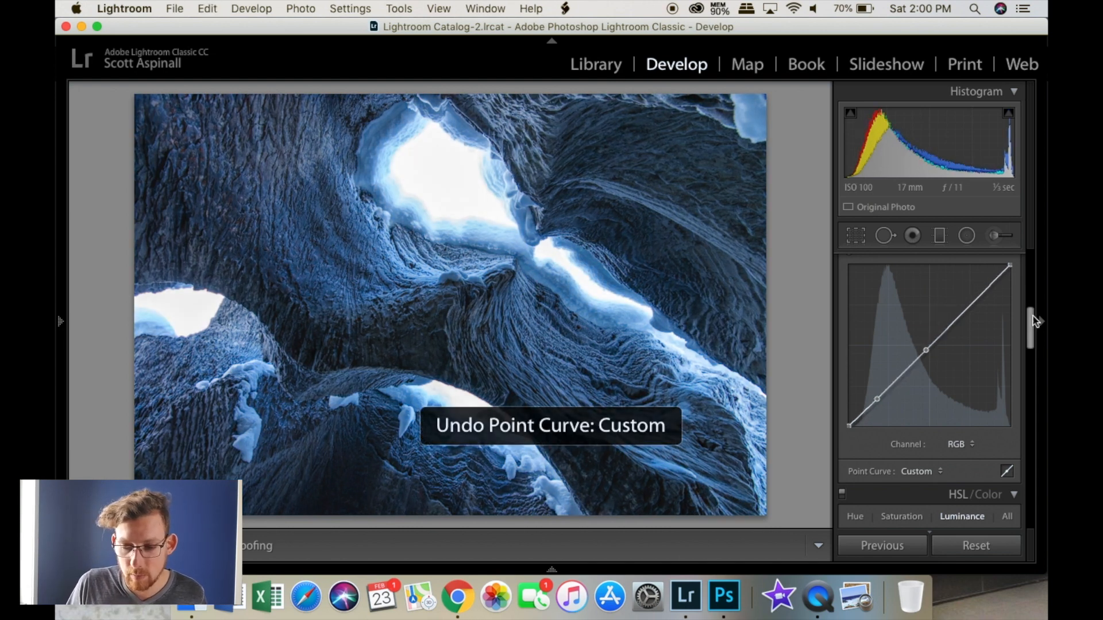
Enable Remove Chromatic Aberration in the lens corrections while reviewing the luminance, split toning, noise reduction and effects settings.
{"action": "left_click_drag", "start_coordinate": [1030, 316], "coordinate": [1027, 357]}
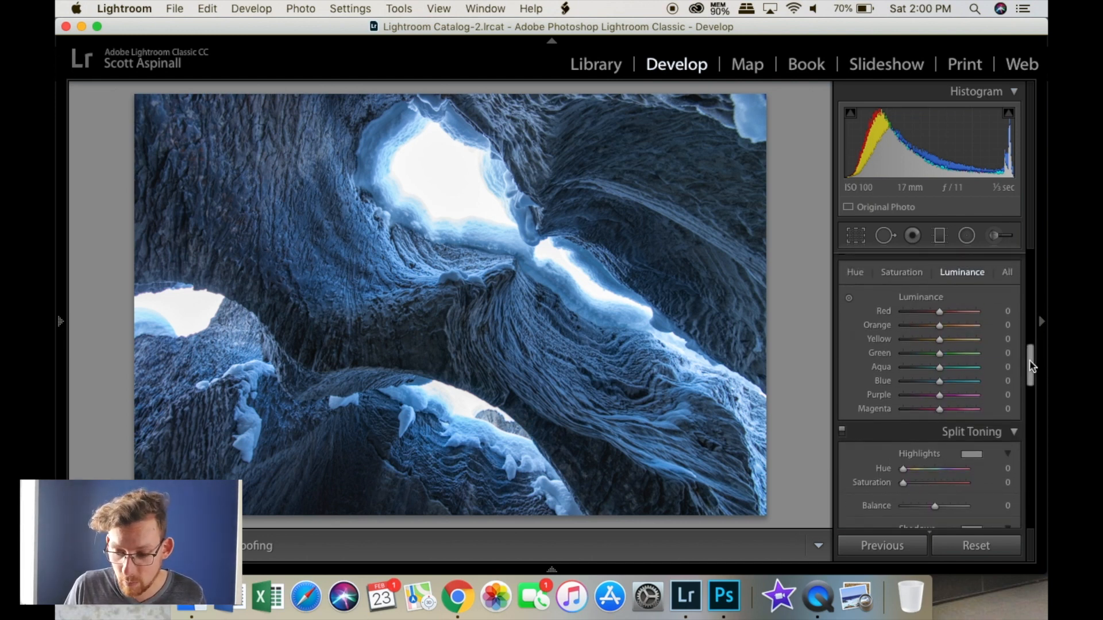
{"action": "left_click_drag", "start_coordinate": [1029, 363], "coordinate": [1029, 387]}
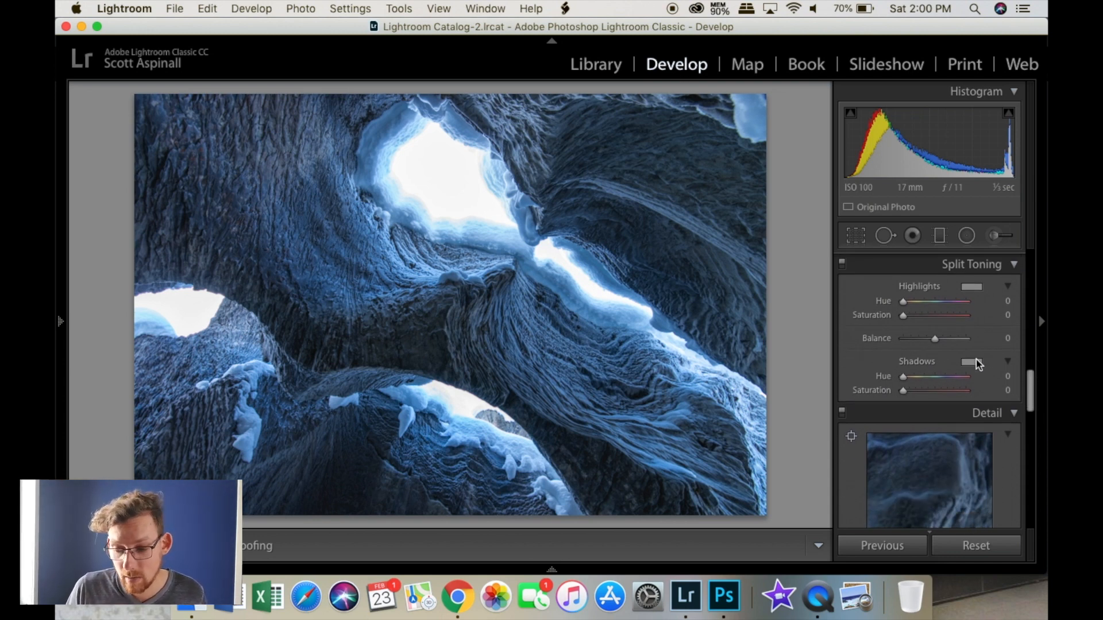
{"action": "left_click_drag", "start_coordinate": [1033, 390], "coordinate": [1029, 444]}
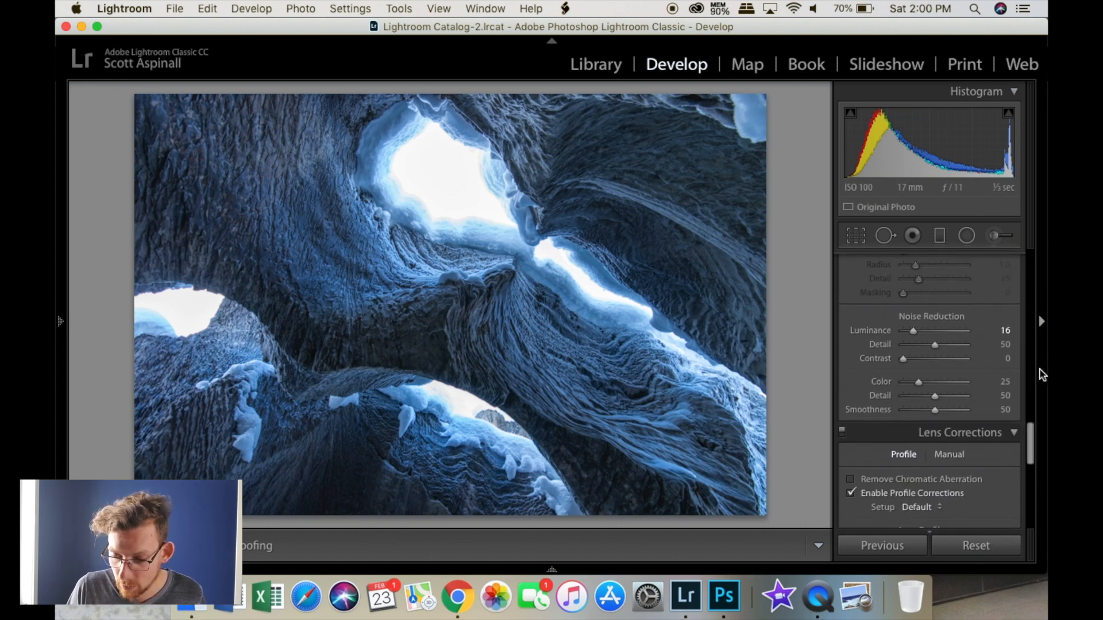
{"action": "mouse_move", "coordinate": [1029, 443]}
{"action": "left_mouse_down"}
{"action": "mouse_move", "coordinate": [1029, 374]}
{"action": "mouse_move", "coordinate": [1034, 450]}
{"action": "left_mouse_up"}
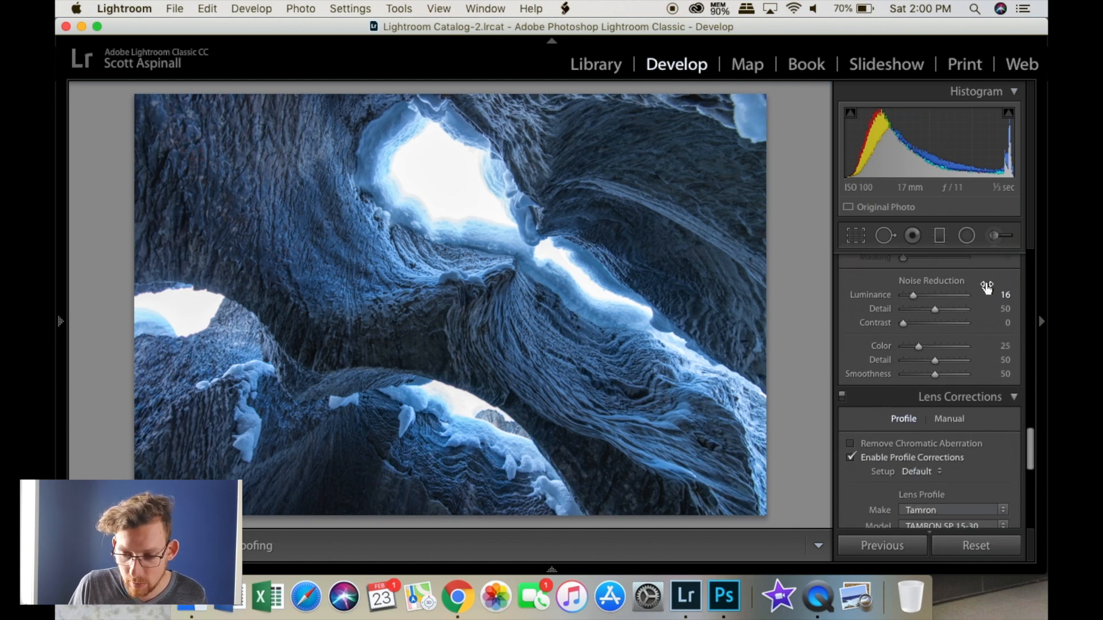
{"action": "left_click_drag", "start_coordinate": [1031, 449], "coordinate": [1032, 472]}
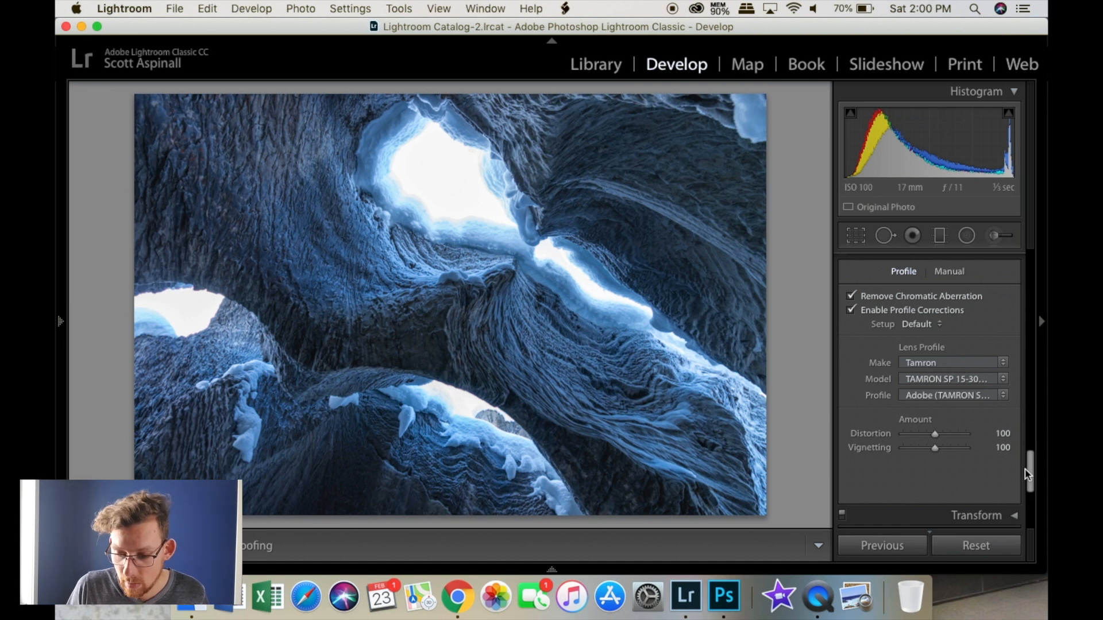
{"action": "left_click_drag", "start_coordinate": [1028, 474], "coordinate": [1026, 526]}
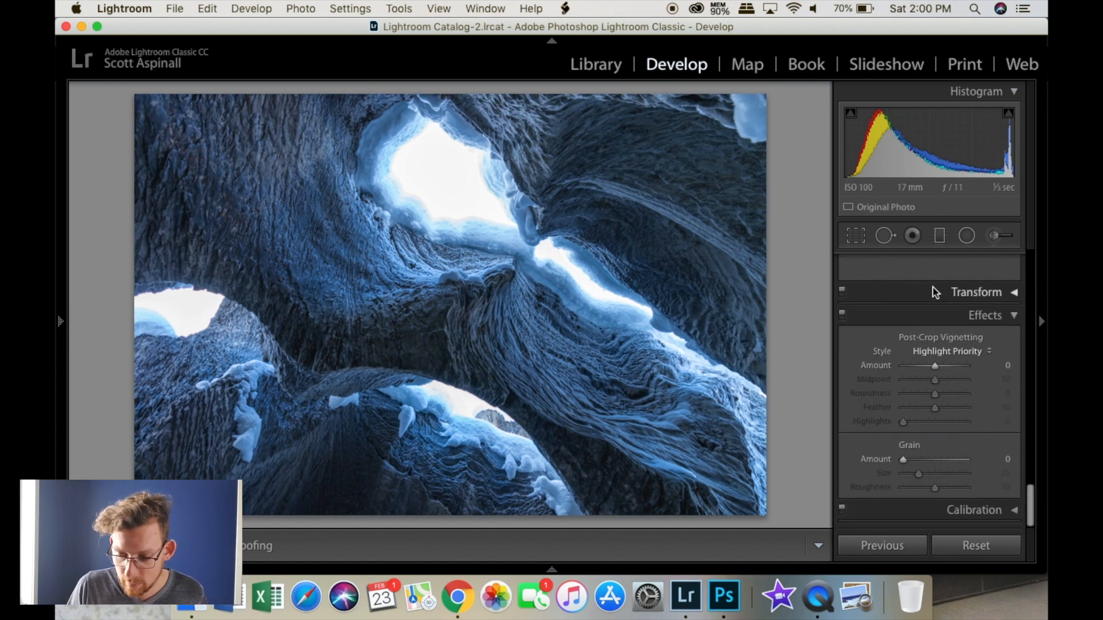
{"action": "left_click_drag", "start_coordinate": [1029, 488], "coordinate": [1029, 230]}
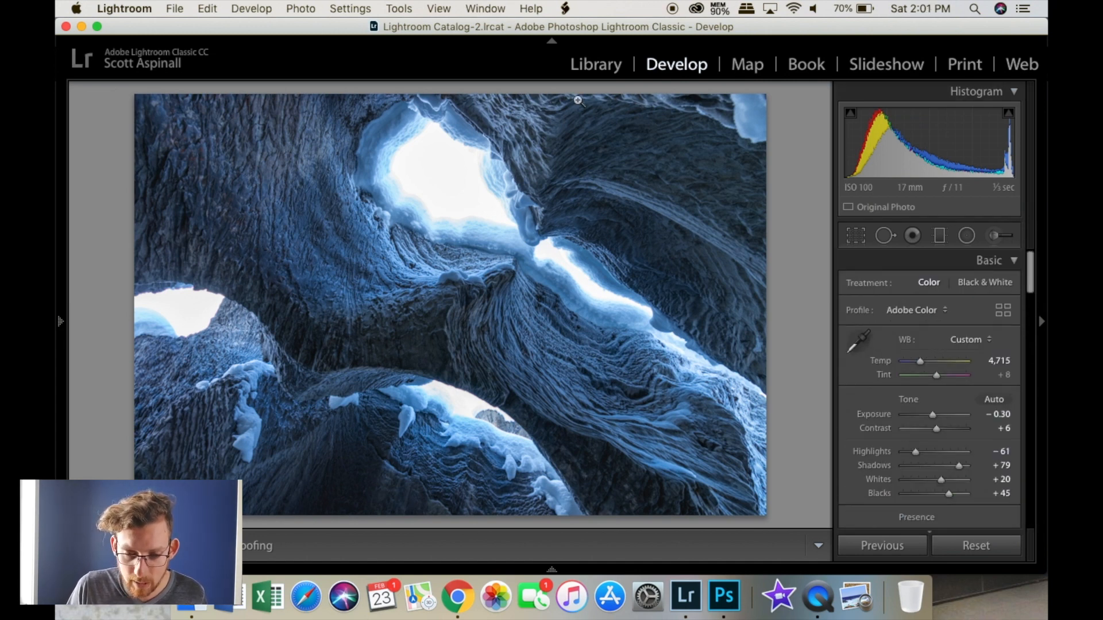
Return to the Library grid and select the bracketed ice cave photo _DSC2743.
{"action": "left_click", "coordinate": [597, 67]}
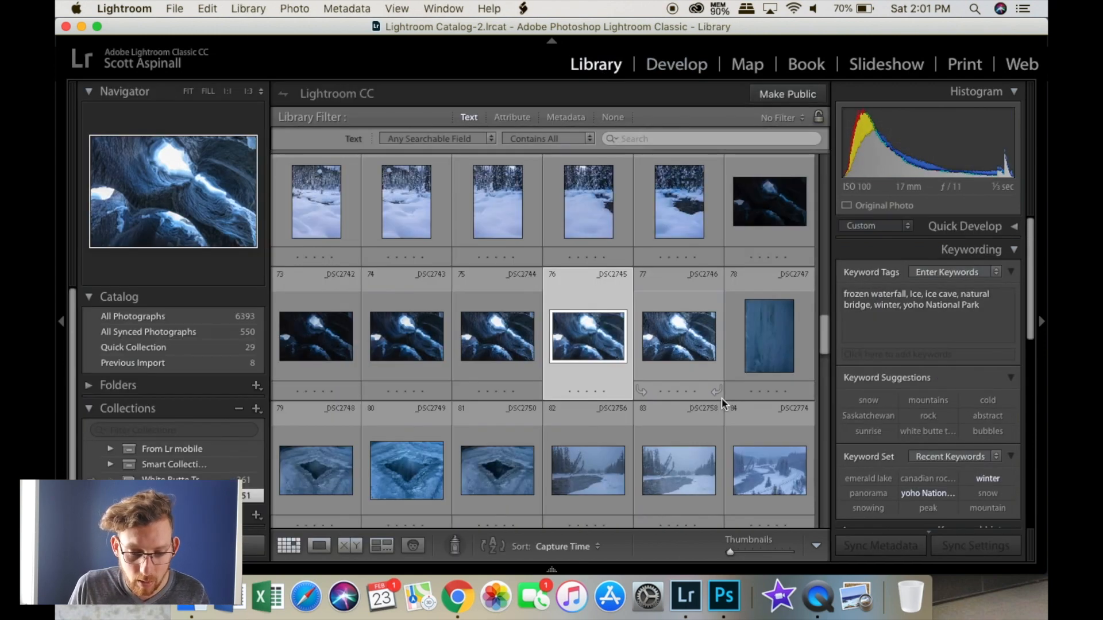
{"action": "key", "text": "Right"}
{"action": "key", "text": "Left"}
{"action": "key", "text": "Left"}
{"action": "key", "text": "Left"}
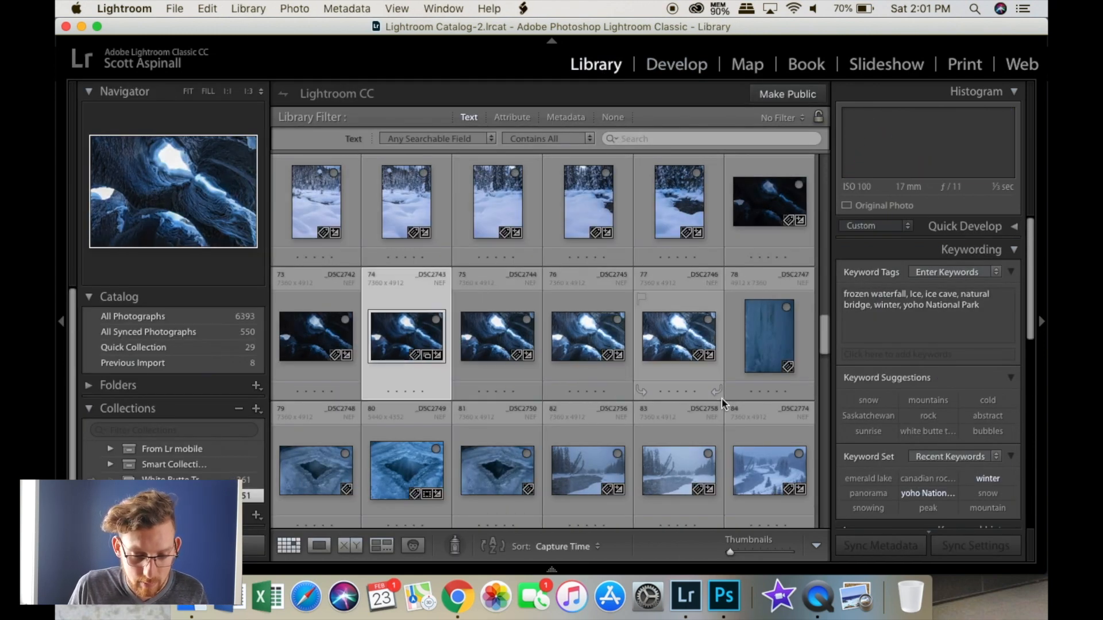
Select the ice cave exposures _DSC2742 to _DSC2746 and synchronize all develop settings from _DSC2743 across them.
{"action": "key", "text": "Left"}
{"action": "key", "text": "Right"}
{"action": "key", "text": "shift+Right"}
{"action": "key", "text": "shift+Right"}
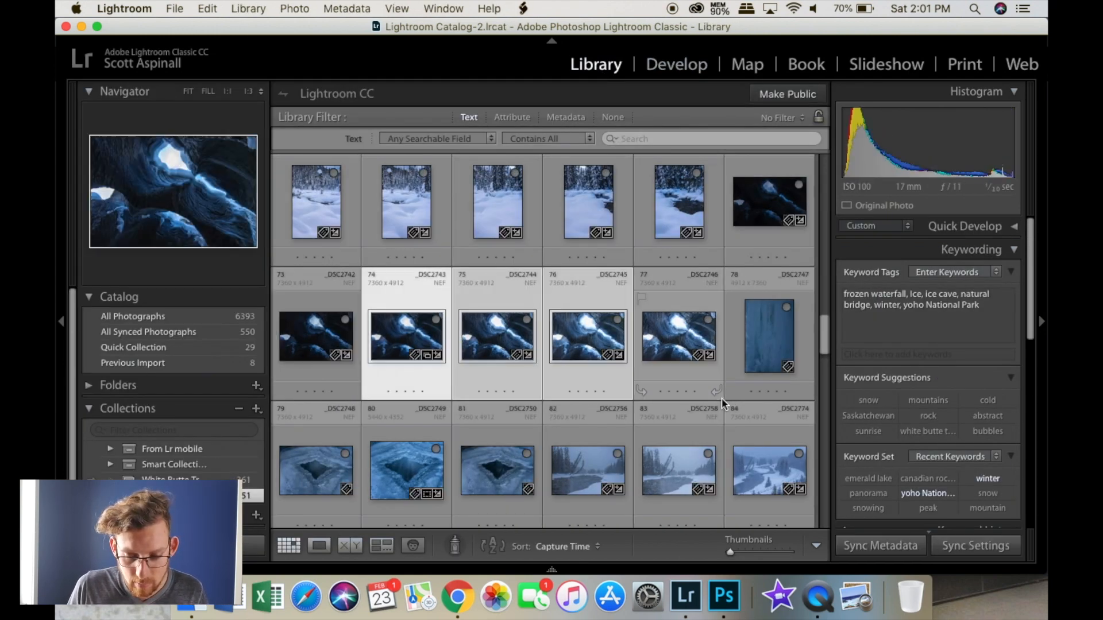
{"action": "key", "text": "shift+Right"}
{"action": "key", "text": "shift+Left"}
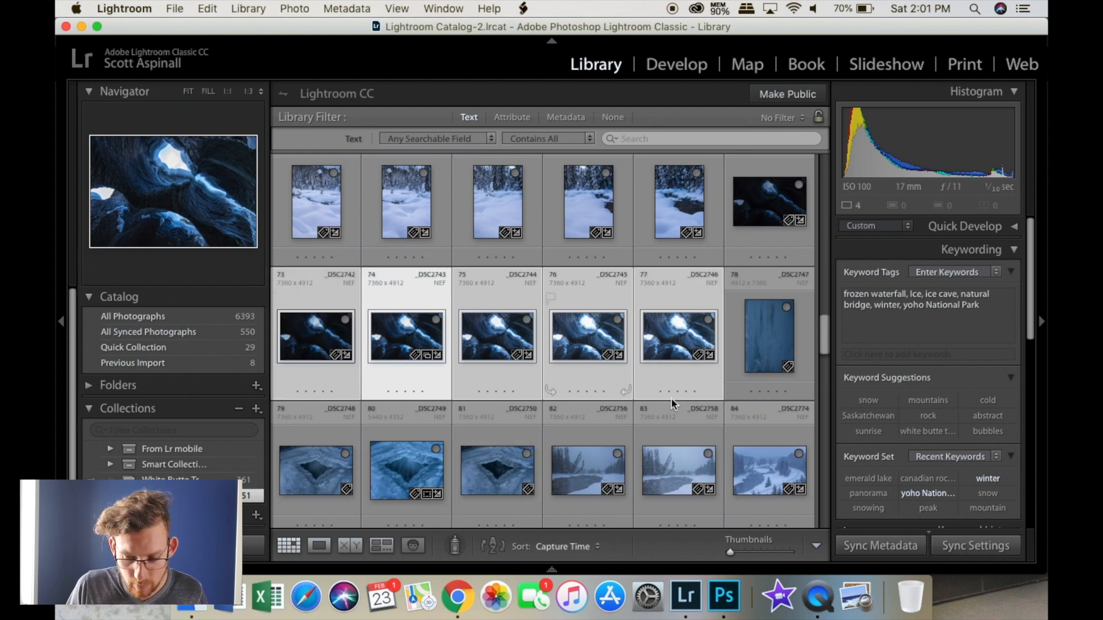
{"action": "left_click", "coordinate": [991, 546]}
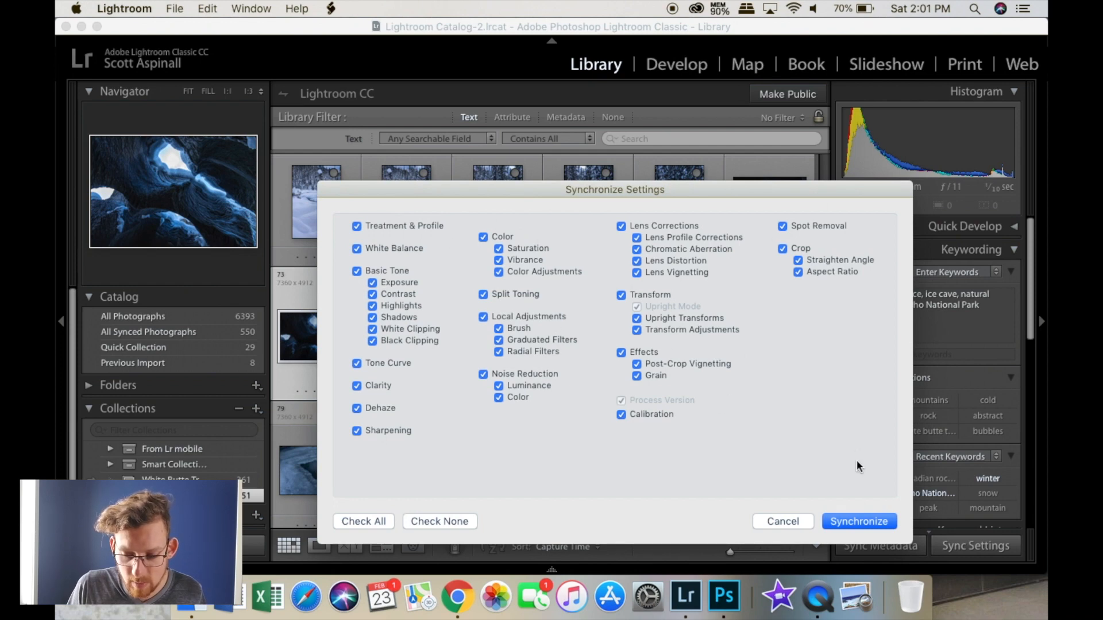
{"action": "left_click", "coordinate": [856, 520]}
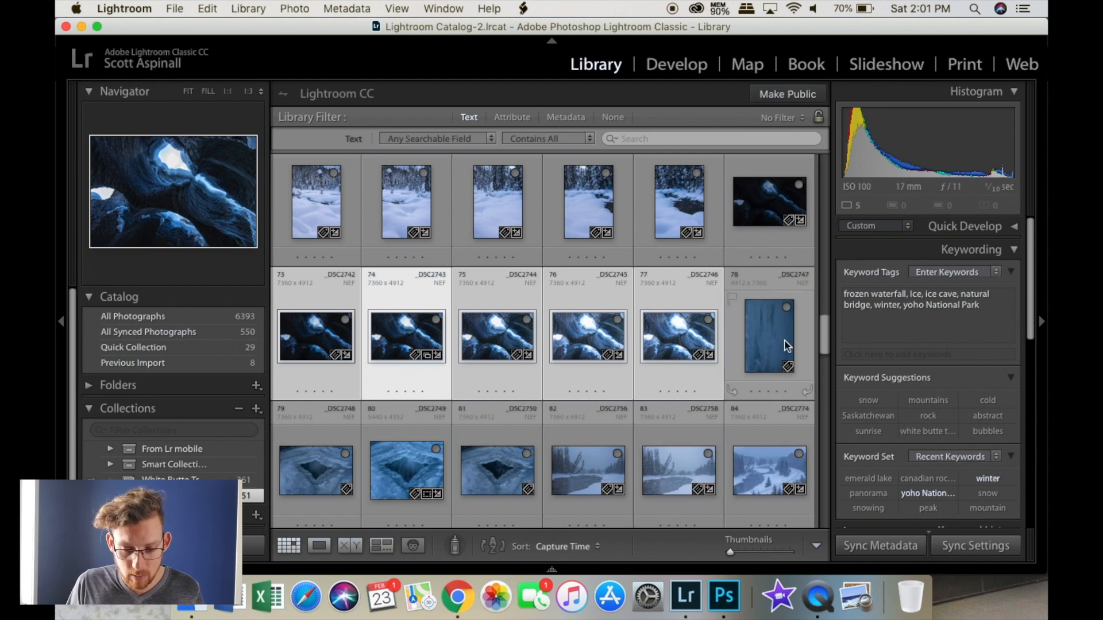
Check the synchronized settings on the brightest ice cave exposure, _DSC2746, in Develop and return to the Library grid.
{"action": "left_click", "coordinate": [677, 336]}
{"action": "key", "text": "d"}
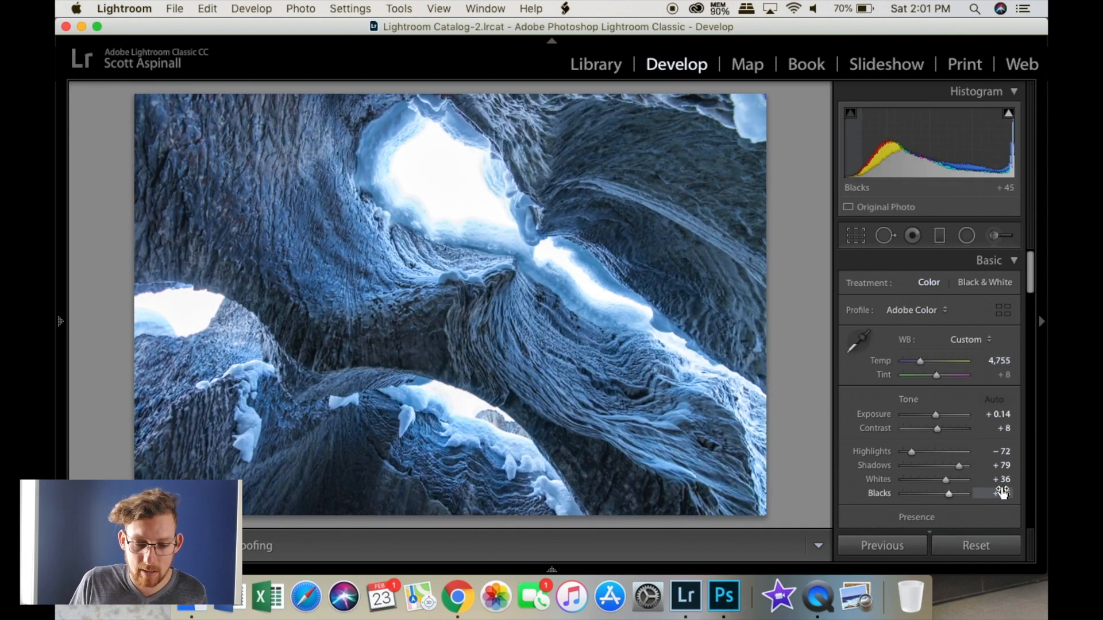
{"action": "left_click", "coordinate": [595, 65]}
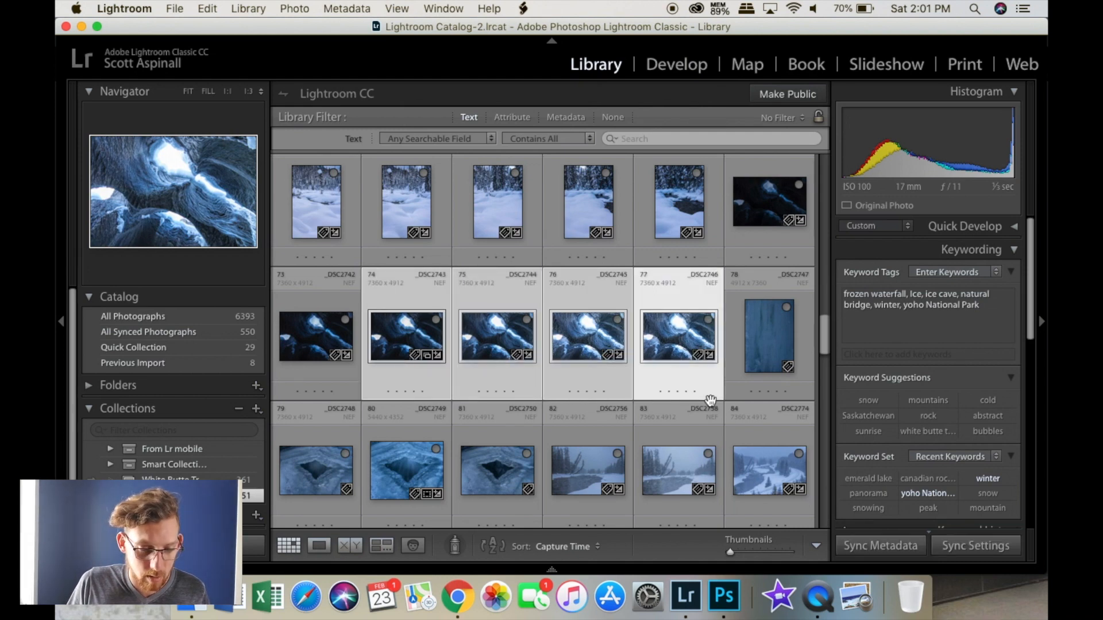
Open the five selected ice cave exposures as layers in Photoshop.
{"action": "right_click", "coordinate": [668, 341]}
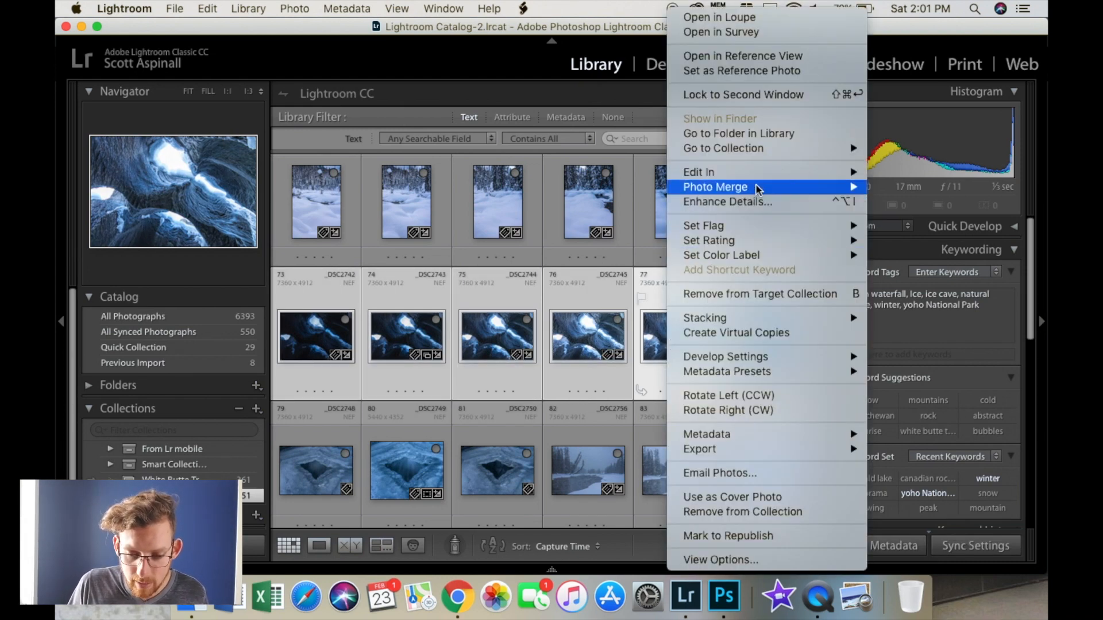
{"action": "mouse_move", "coordinate": [749, 178]}
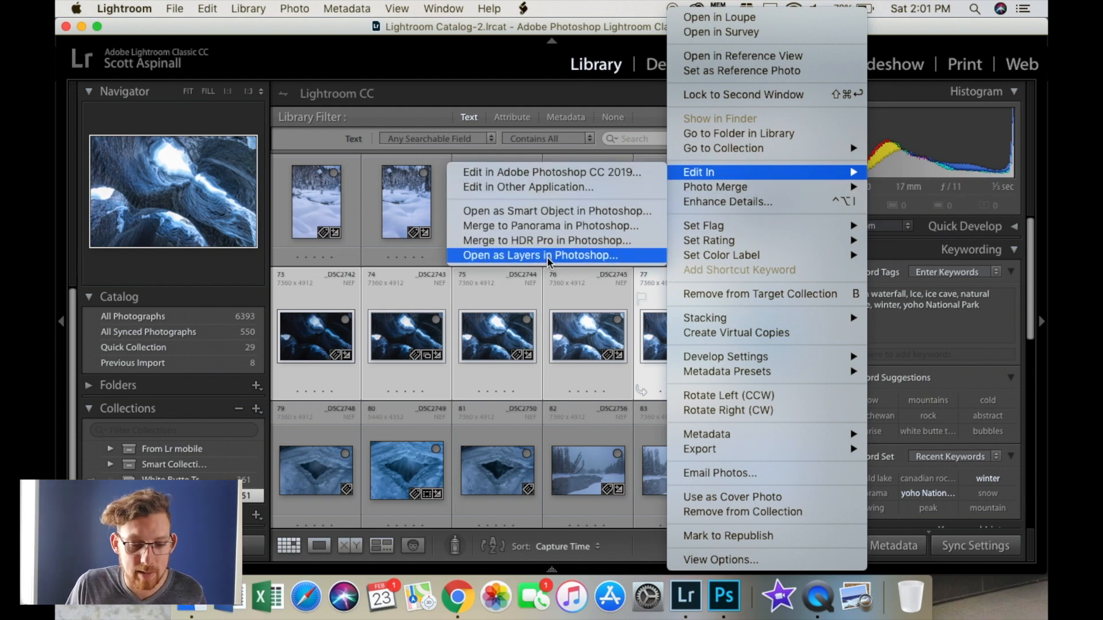